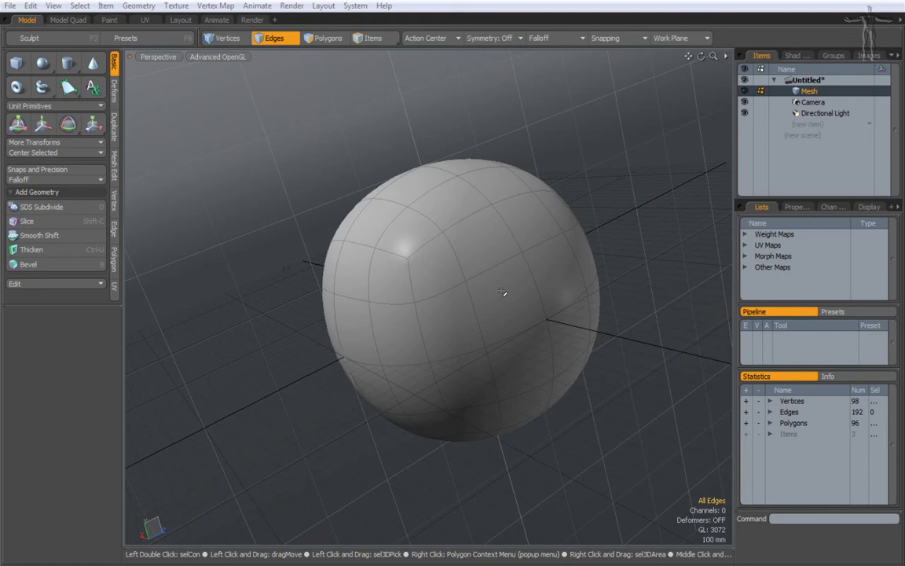
scroll(505, 235, down, 2)
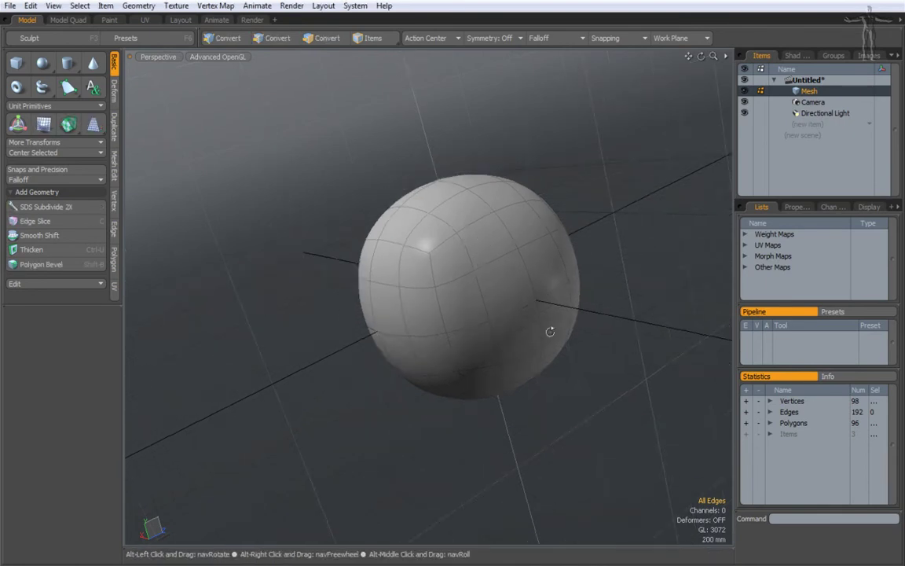
alt+drag(549, 332, 473, 274)
scroll(487, 330, down, 2)
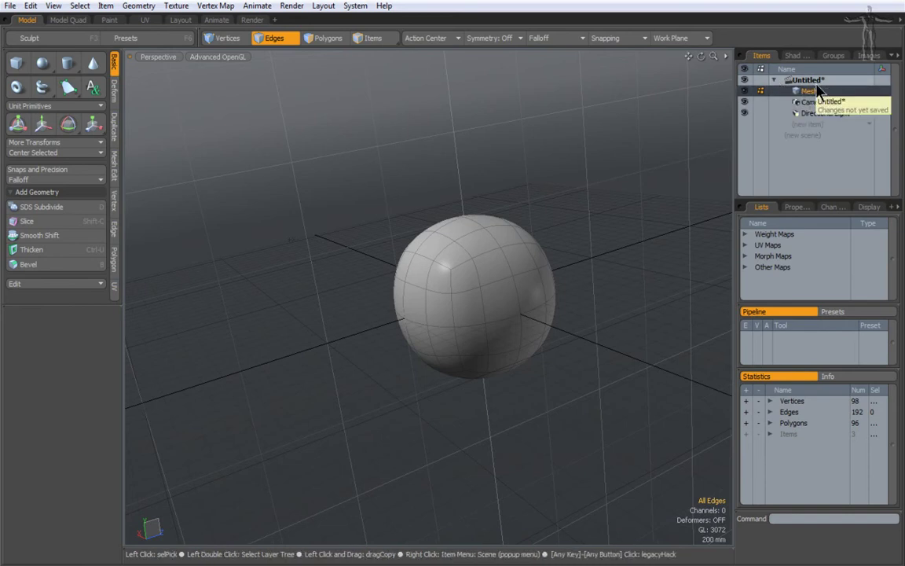
click(11, 6)
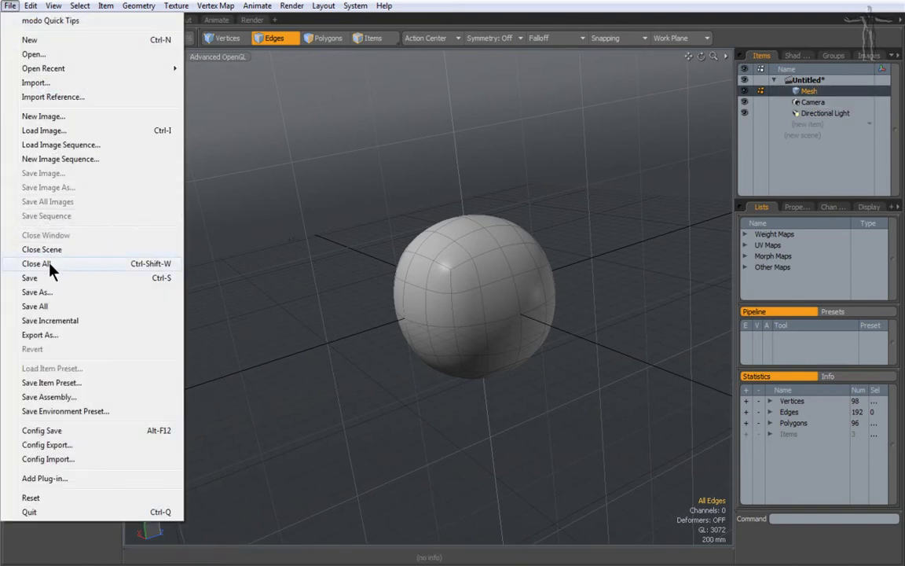
click(714, 2)
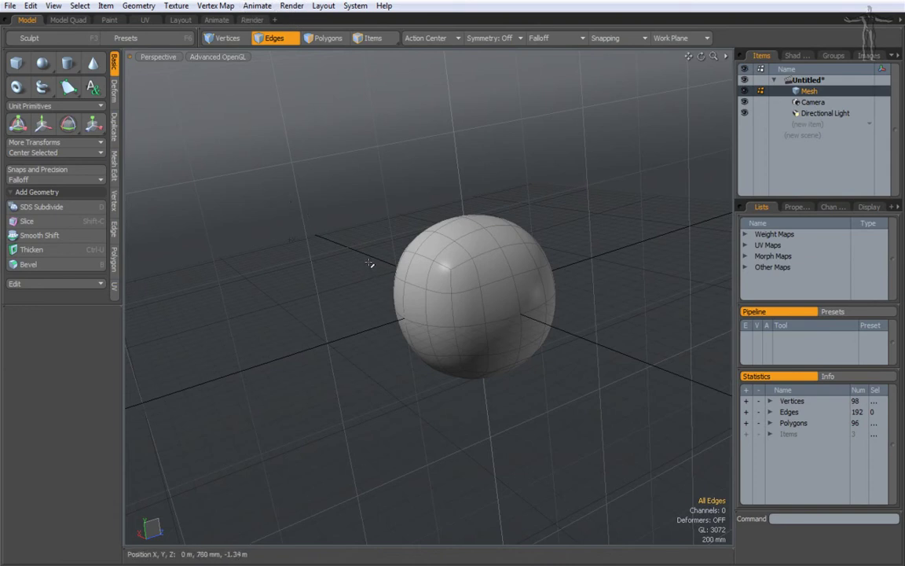
Add two new empty mesh layers to the scene, then make the original Mesh layer active again
key(n)
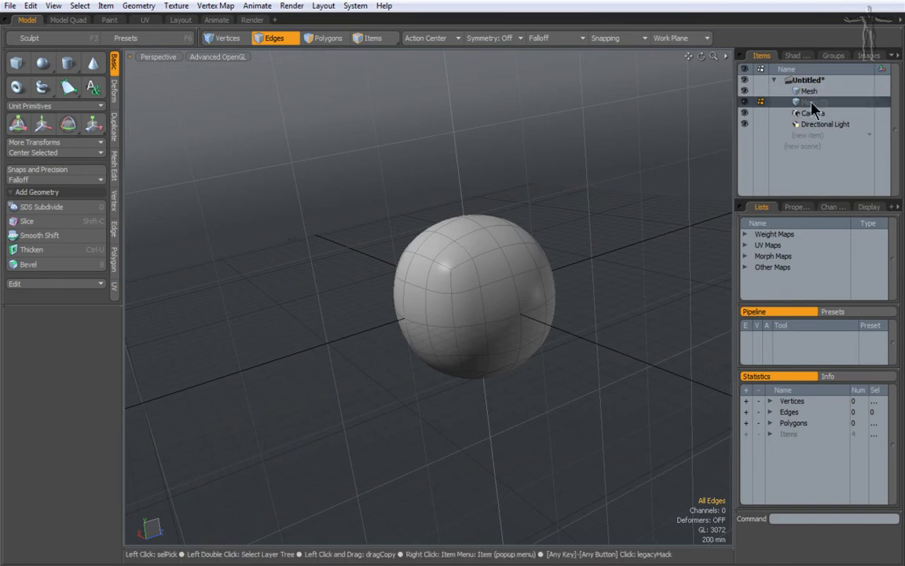
key(n)
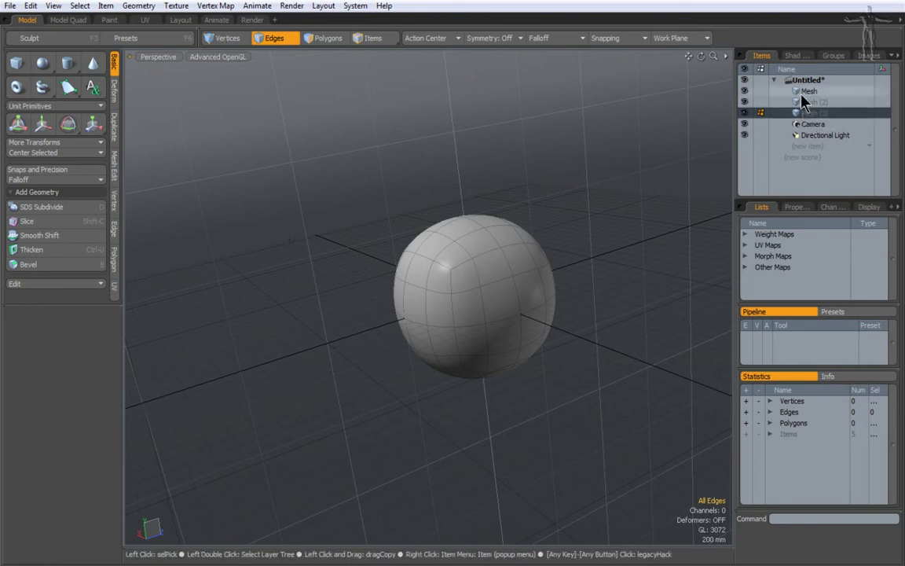
click(805, 102)
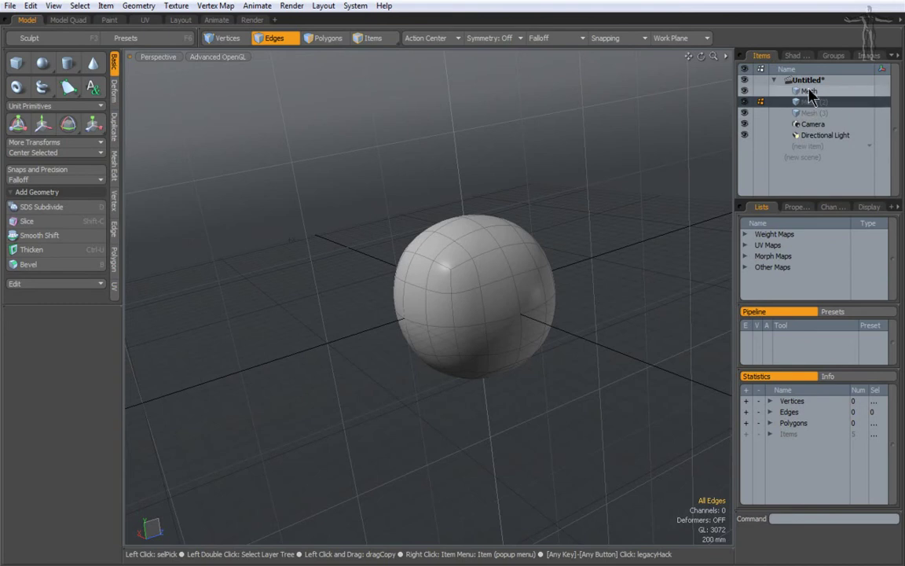
click(811, 92)
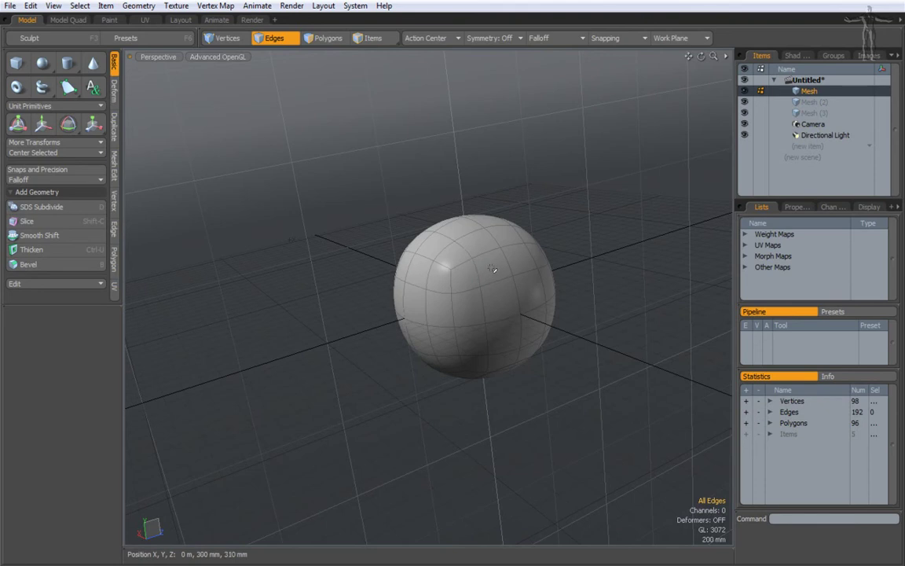
Cycle through the vertex, edge and polygon selection modes, finishing in polygon mode
key(3)
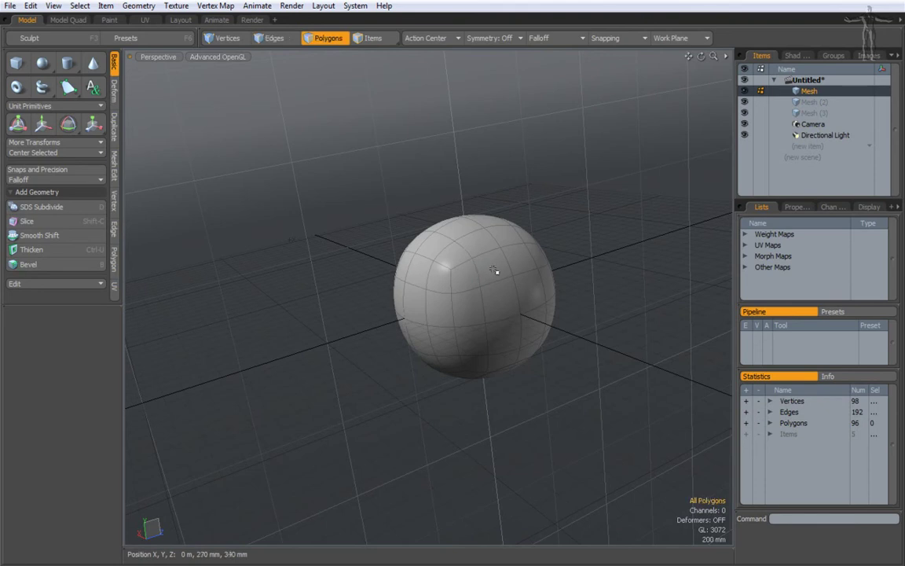
click(227, 38)
click(273, 38)
click(320, 38)
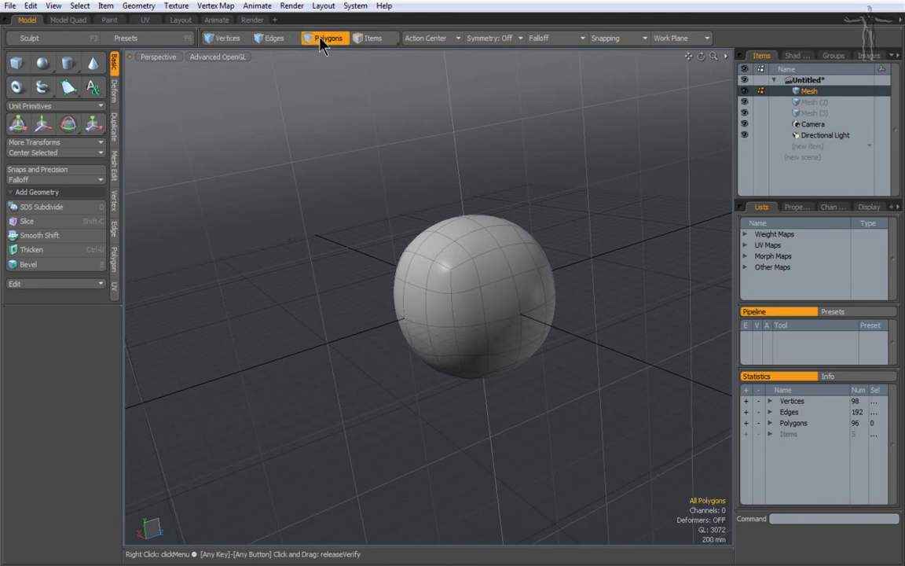
click(234, 40)
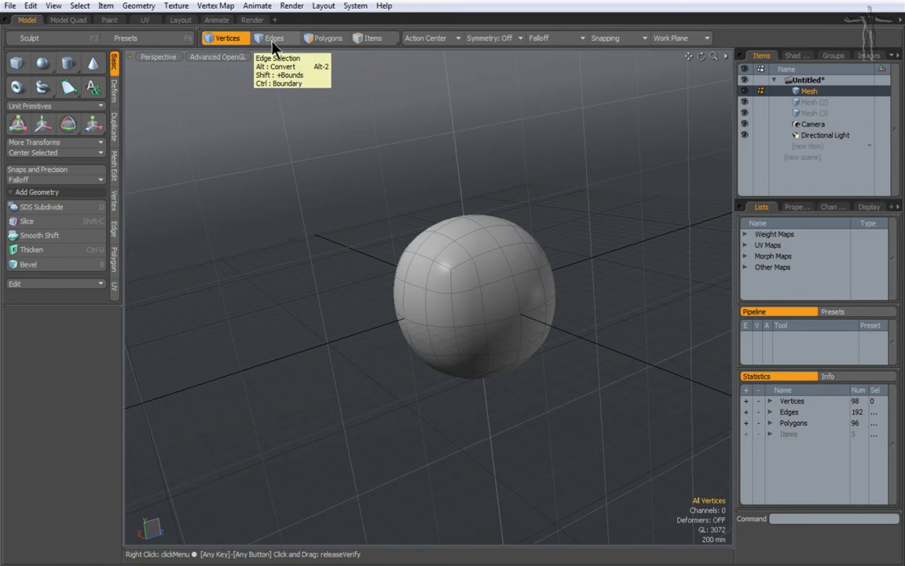
click(272, 42)
click(324, 41)
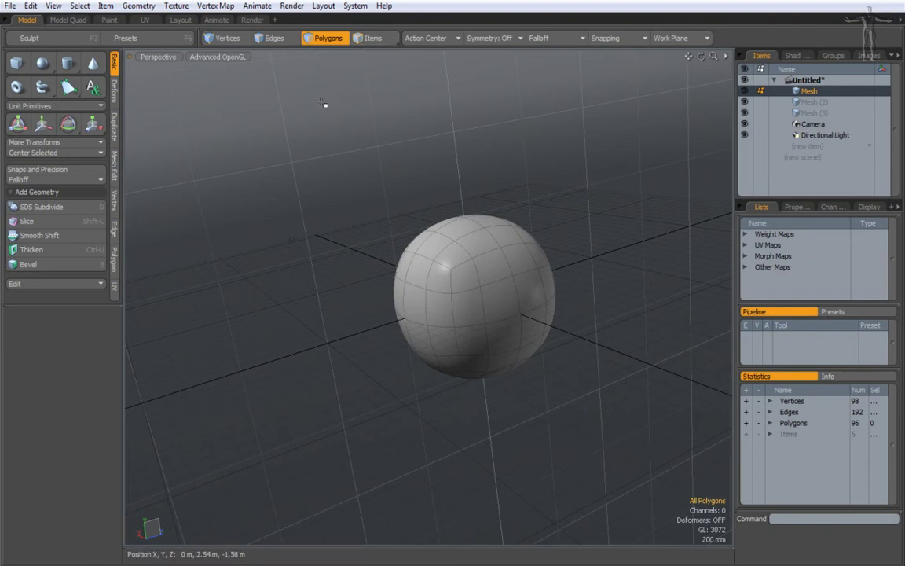
key(1)
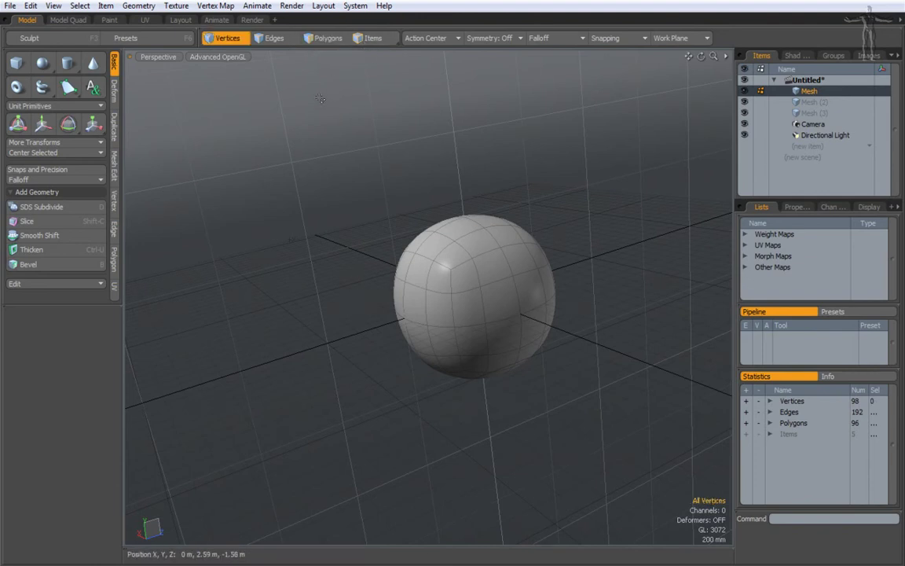
key(2)
key(3)
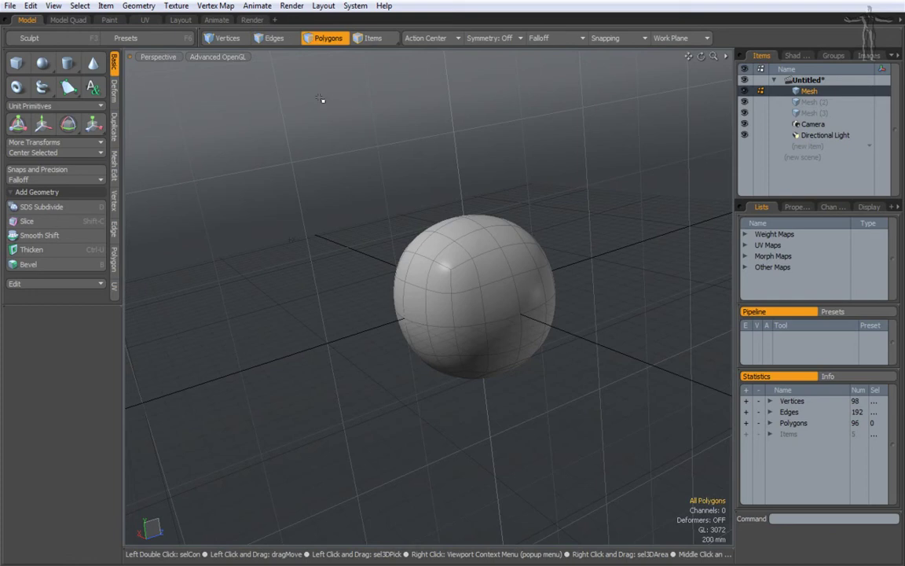
Copy all polygons of the sphere in the original Mesh layer and paste them into Mesh (2)
double_click(490, 266)
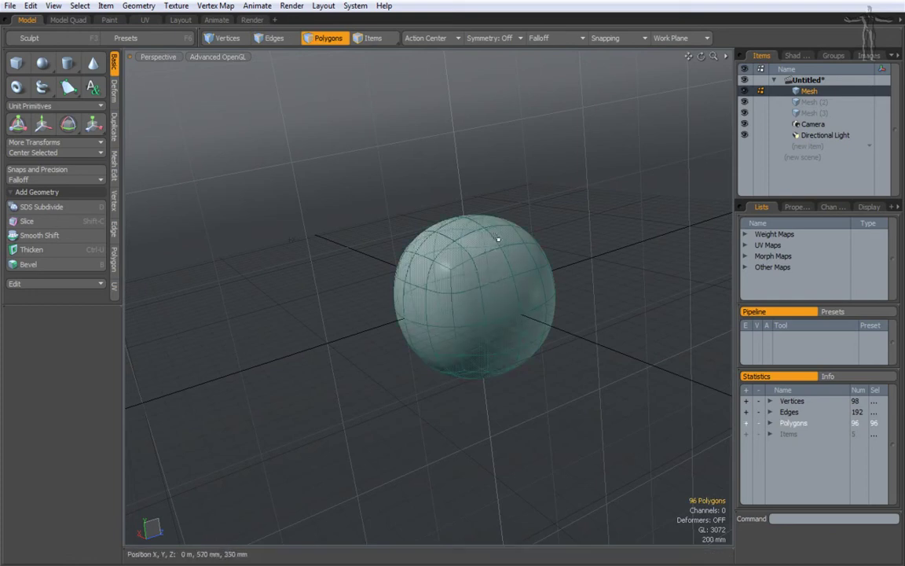
key(1)
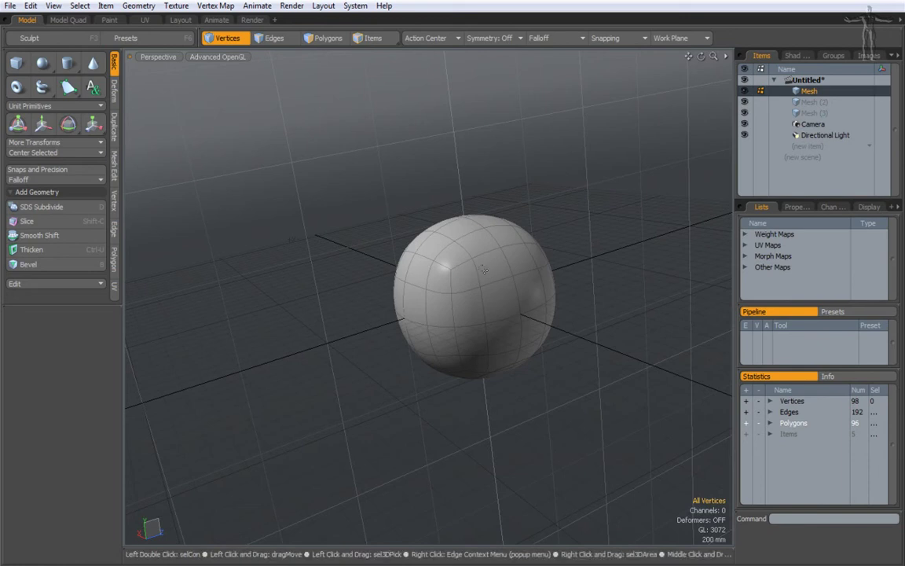
key(3)
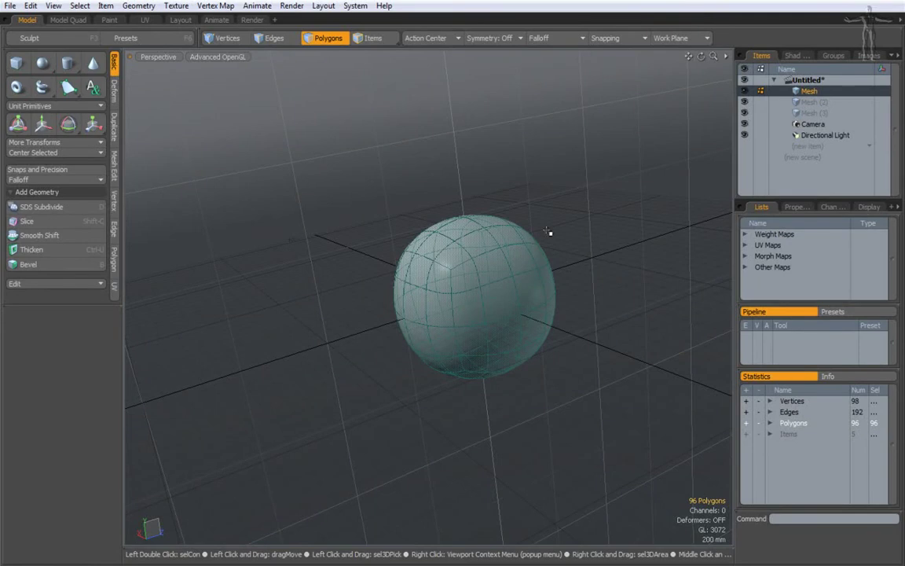
click(804, 103)
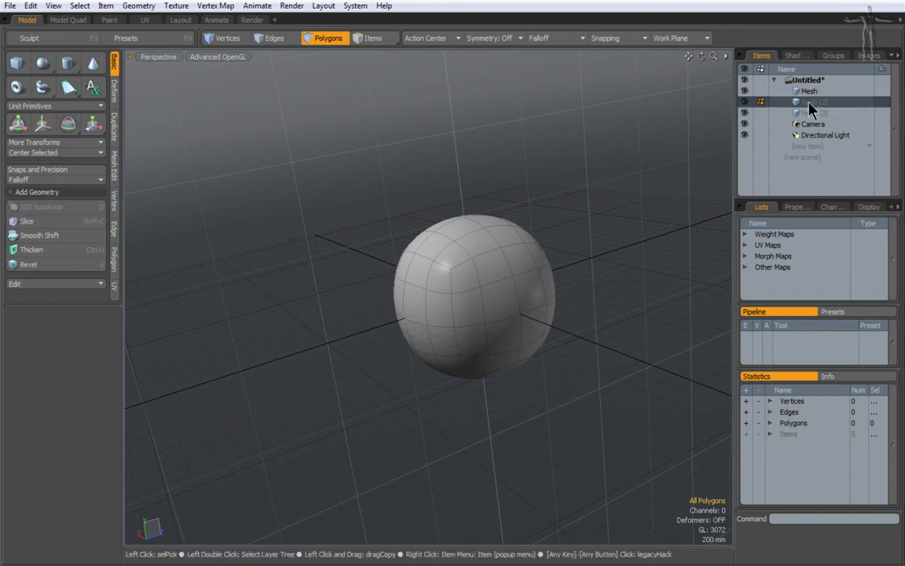
key(ctrl)
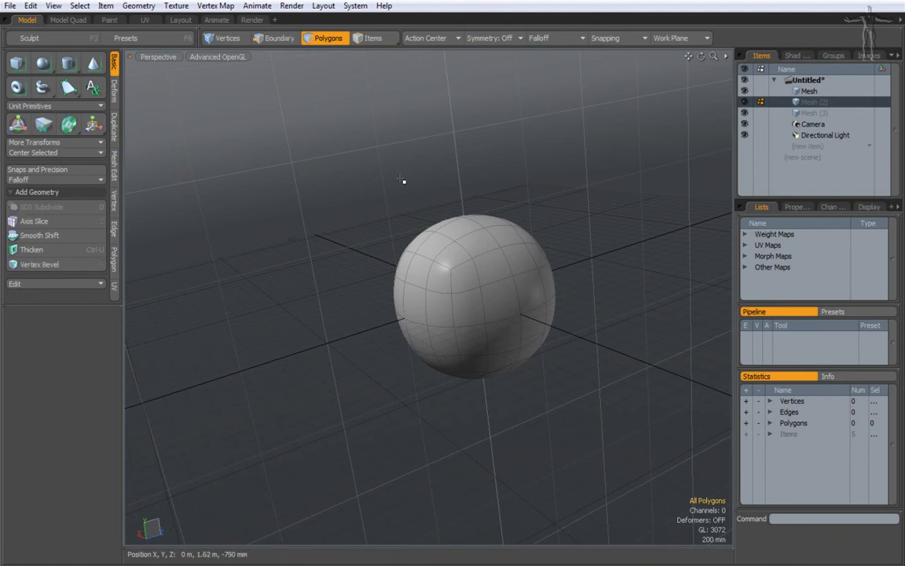
click(809, 92)
click(805, 102)
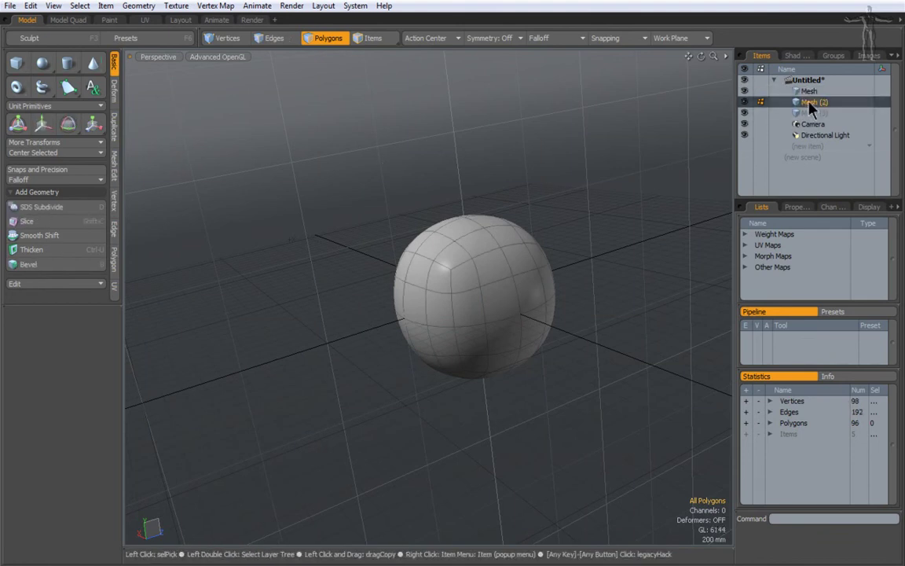
Select all polygons of Mesh (2) and move the sphere about 1.79 m in Y and -2.3 m in Z
double_click(479, 250)
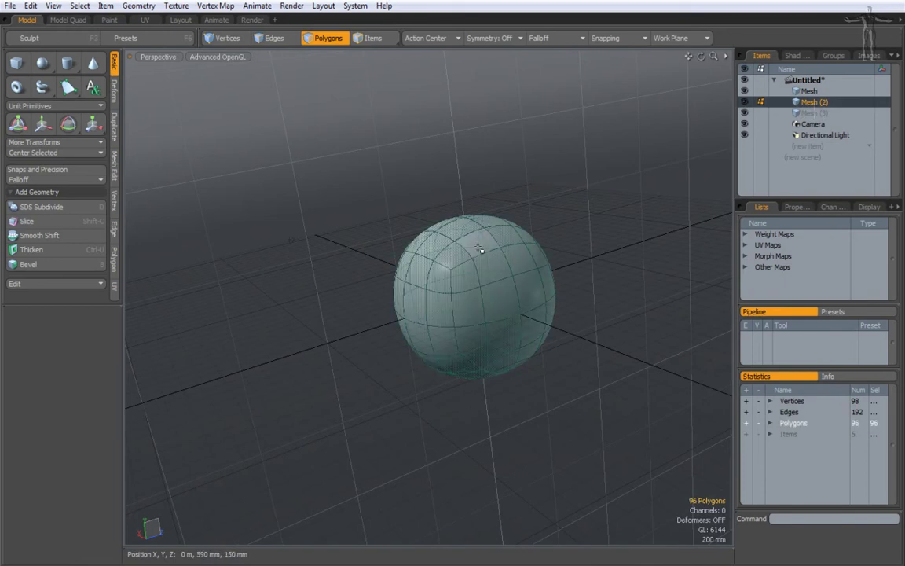
key(y)
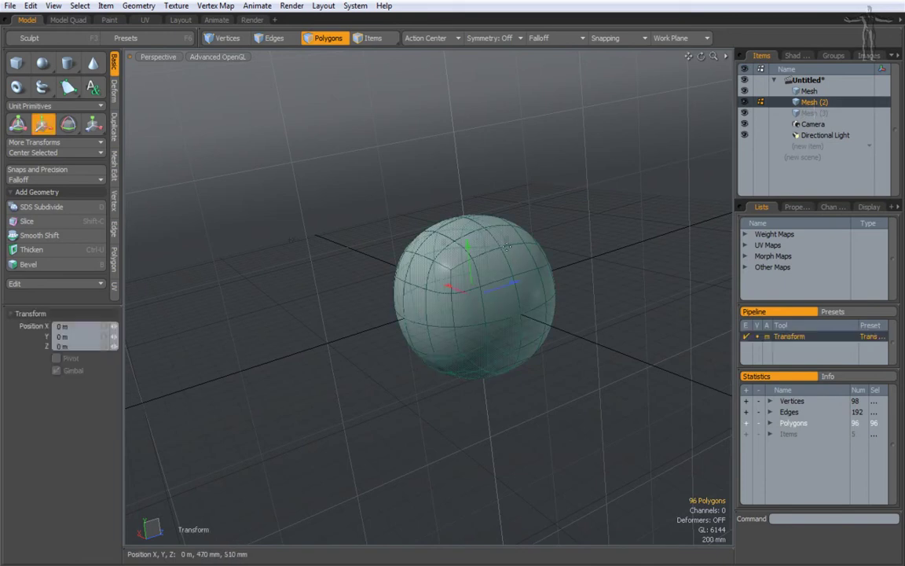
drag(507, 241, 312, 121)
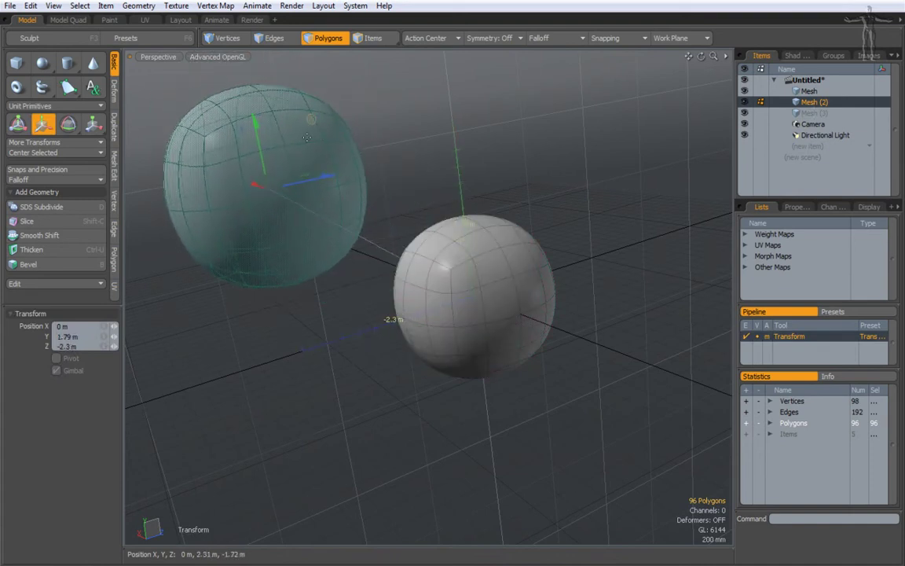
click(426, 385)
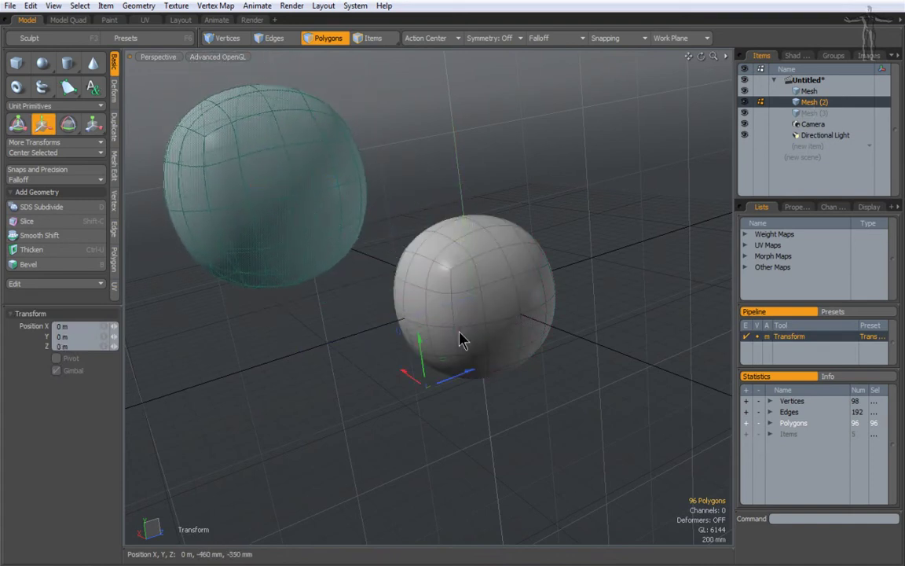
key(q)
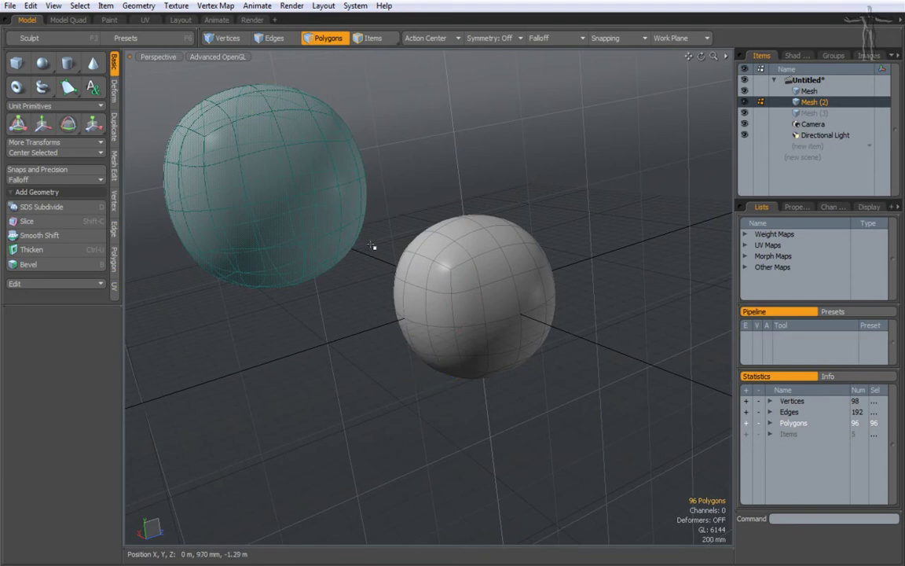
Paste the copied sphere into Mesh (3) and move it about 1.1 m in Y and 2.59 m in Z
click(813, 113)
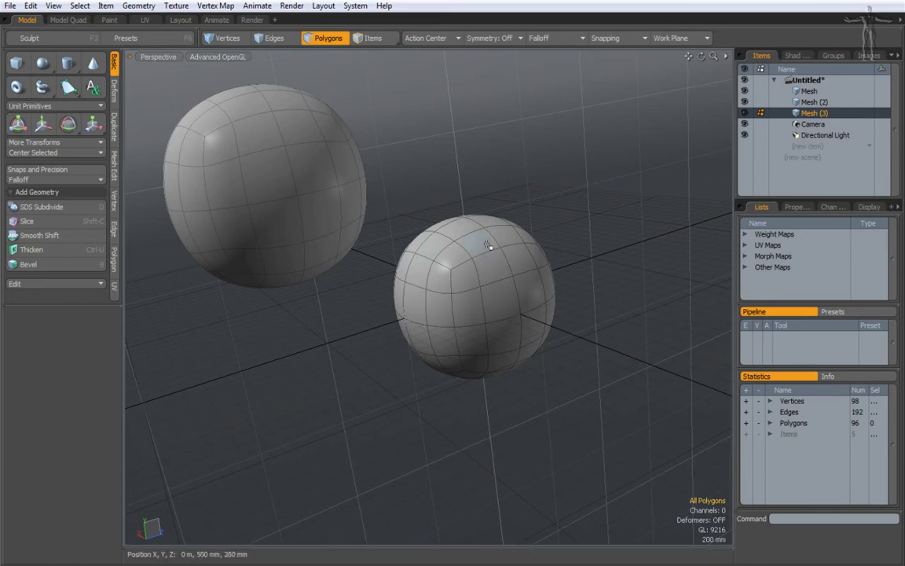
key(w)
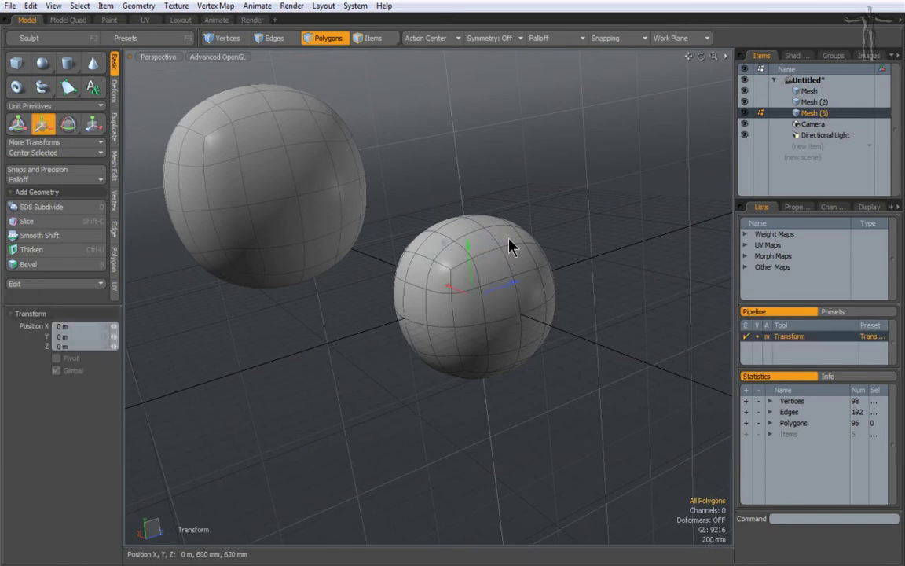
drag(507, 239, 529, 211)
drag(496, 267, 618, 168)
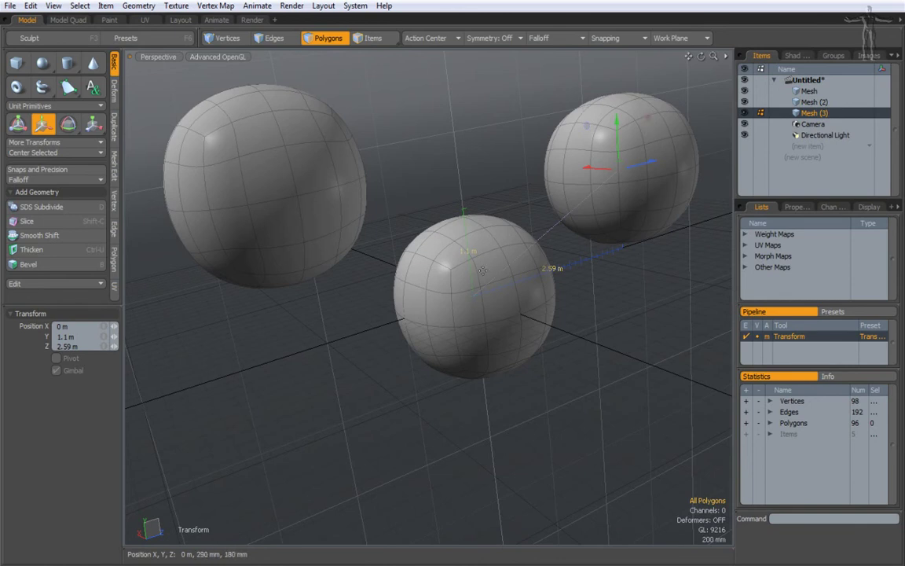
key(space)
Test polygon selection on the separate mesh layers, then clear the selection with the original Mesh layer active
double_click(685, 177)
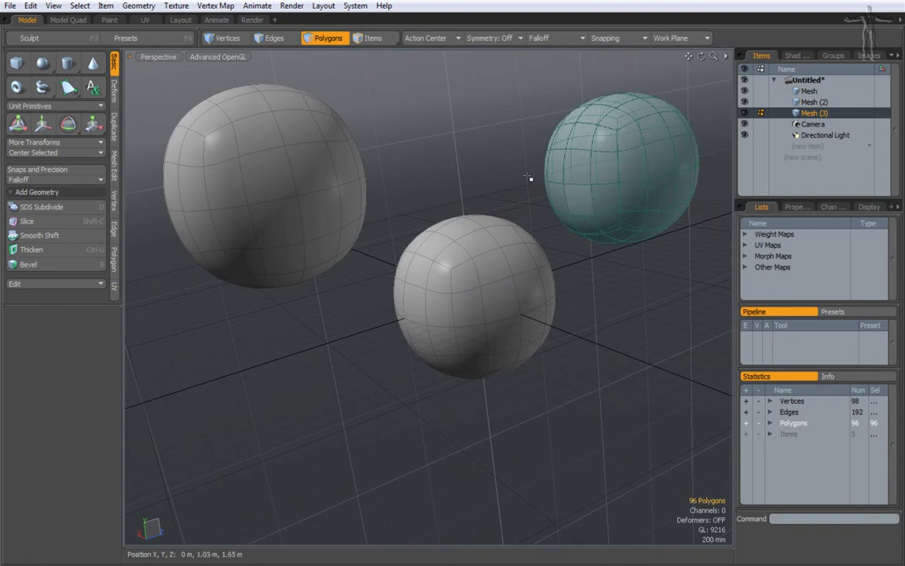
click(489, 164)
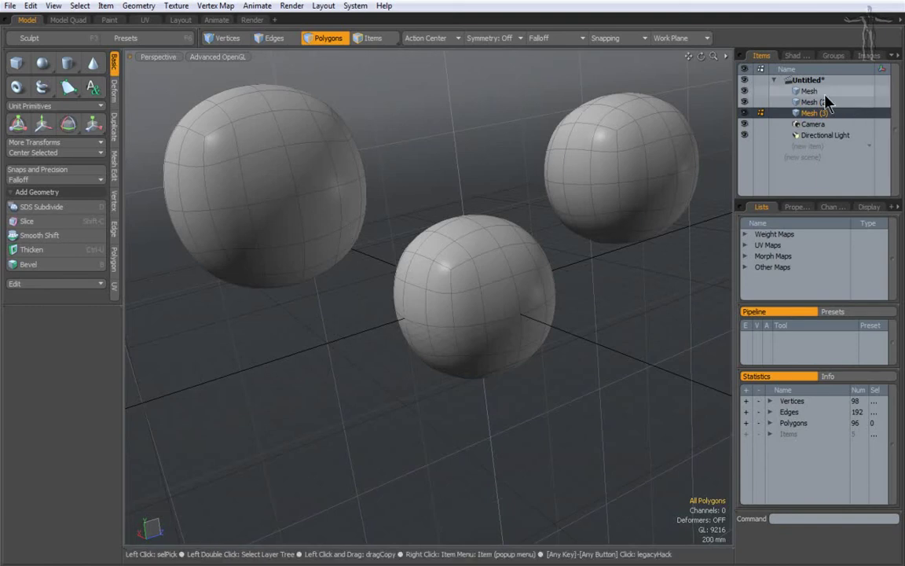
click(807, 91)
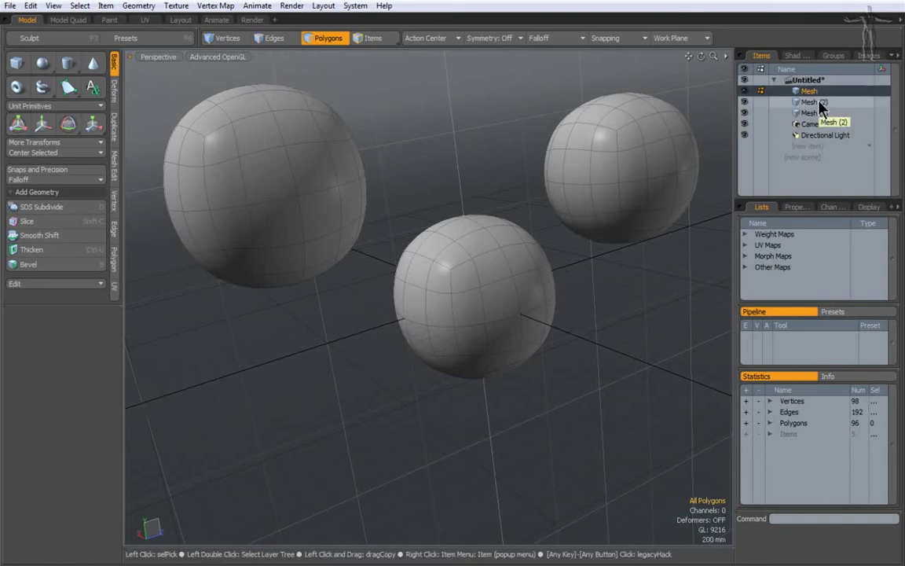
click(756, 103)
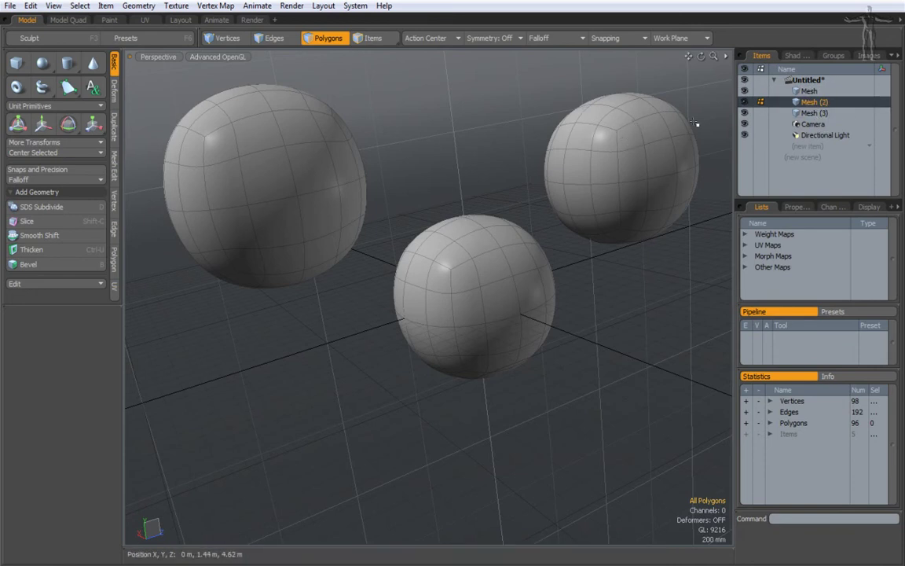
click(313, 166)
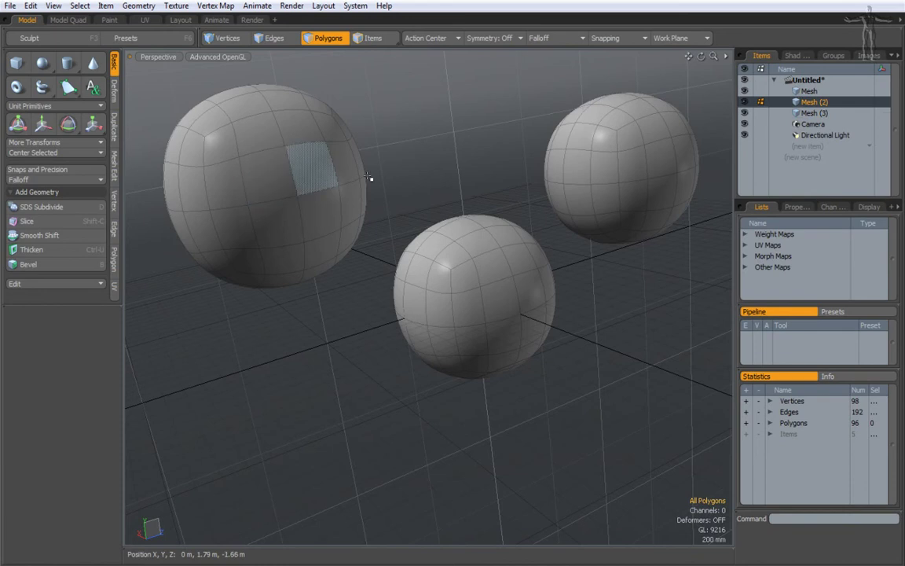
click(809, 91)
double_click(467, 271)
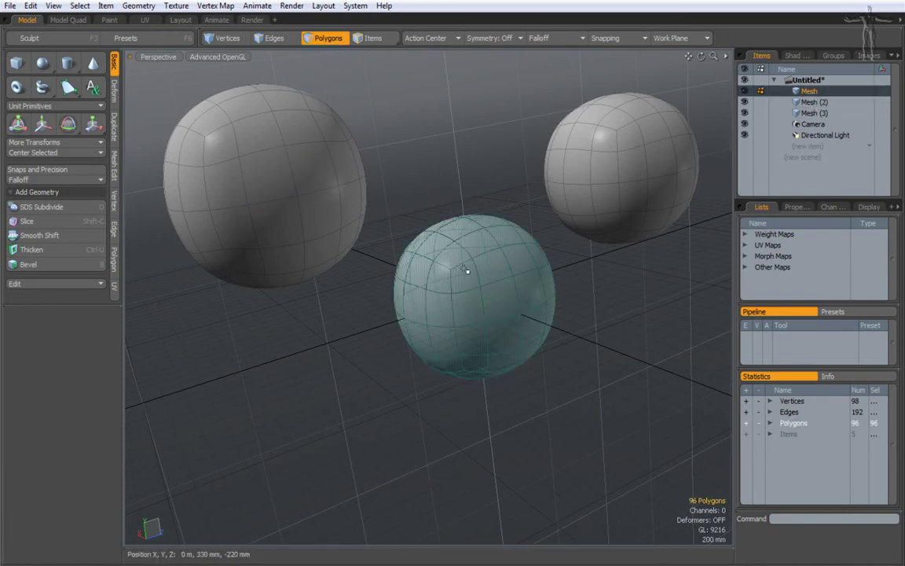
click(464, 206)
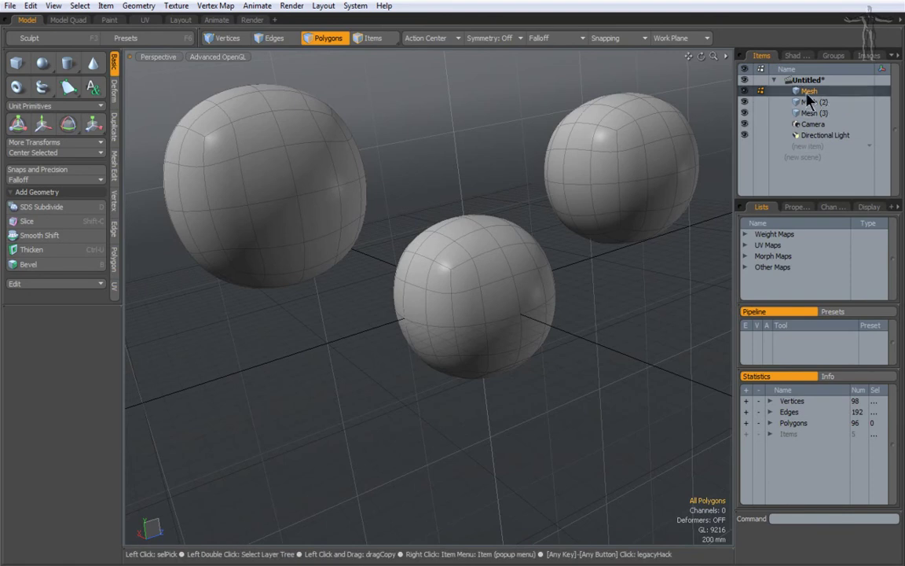
Test lasso and connected polygon selection around the three spheres with only the Mesh layer active, clearing each selection
mouse_move(198, 137)
right_down()
mouse_move(576, 421)
mouse_move(511, 153)
right_up()
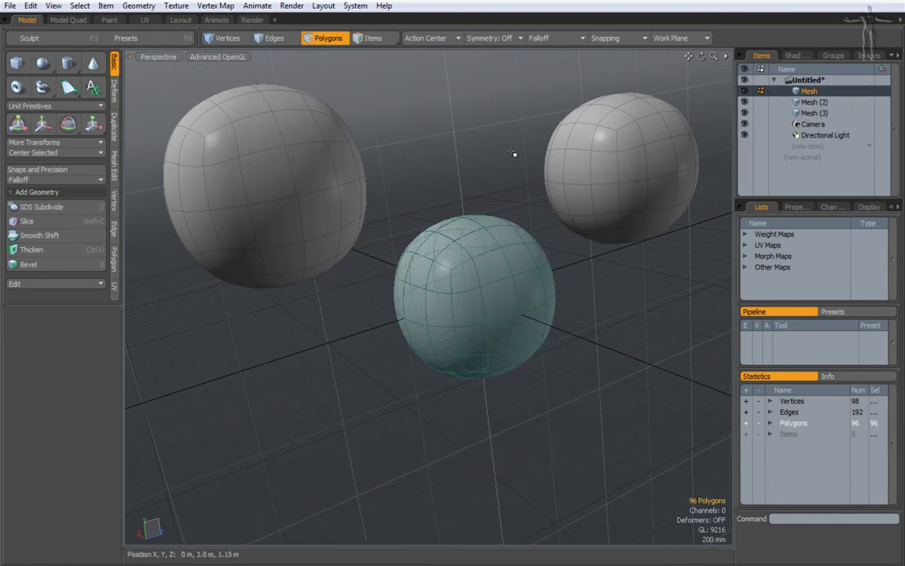
click(349, 184)
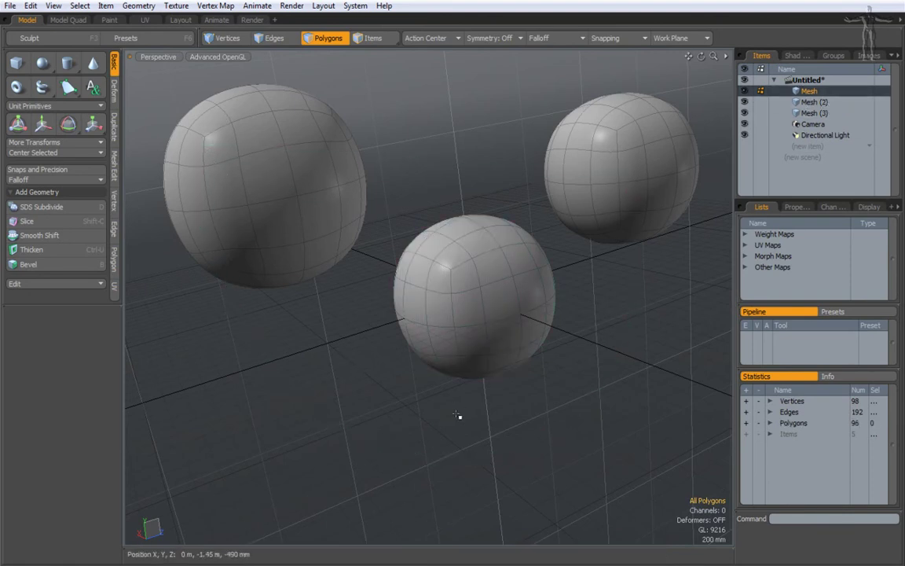
mouse_move(397, 390)
right_down()
mouse_move(582, 329)
mouse_move(550, 240)
right_up()
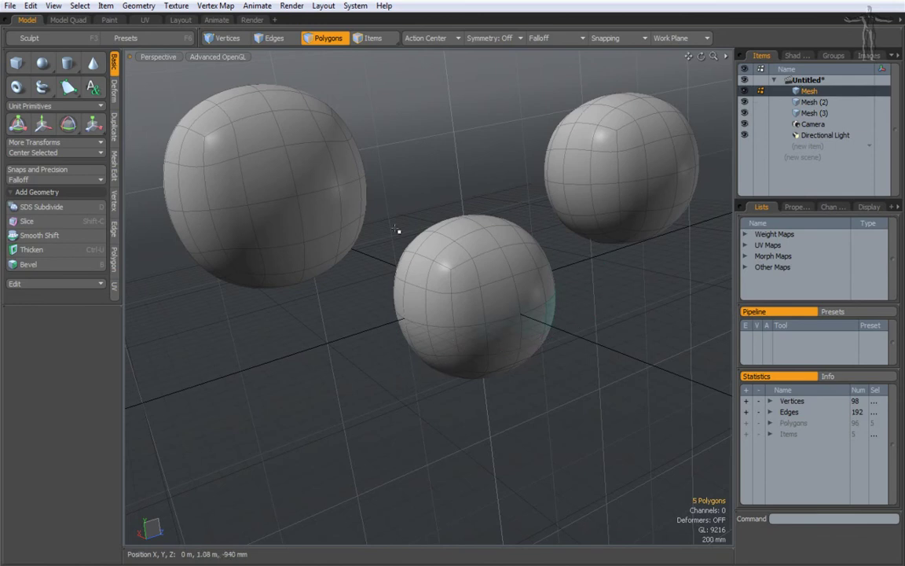
click(470, 161)
mouse_move(388, 202)
right_down()
mouse_move(393, 247)
mouse_move(412, 200)
right_up()
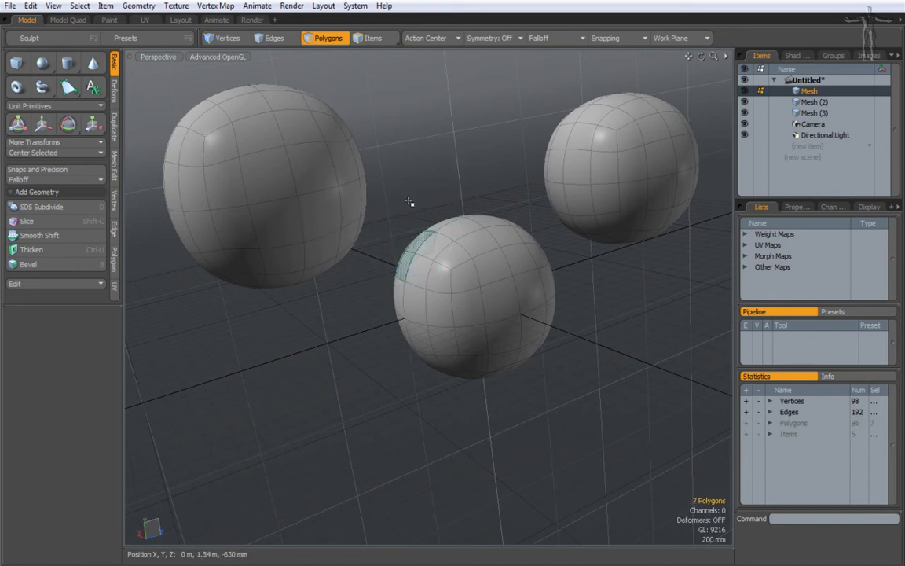
double_click(441, 270)
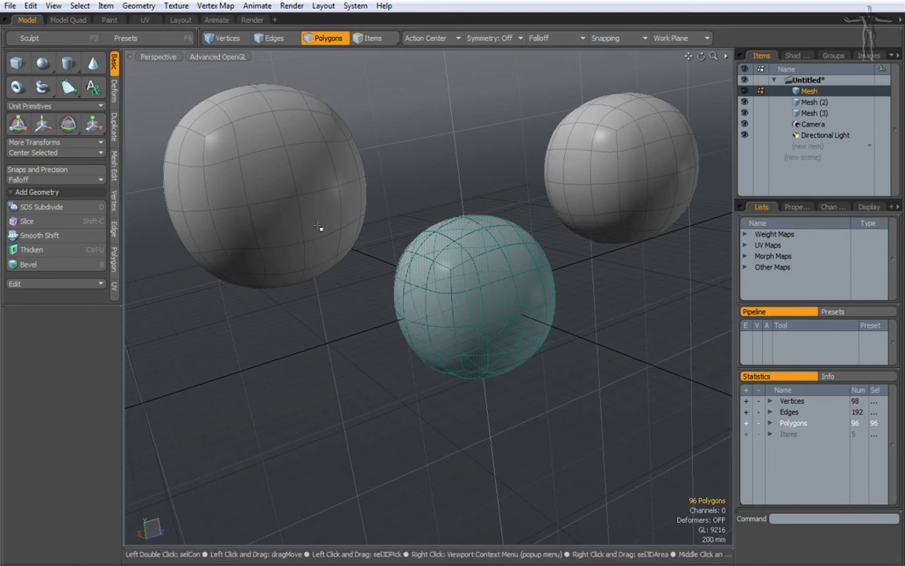
click(568, 259)
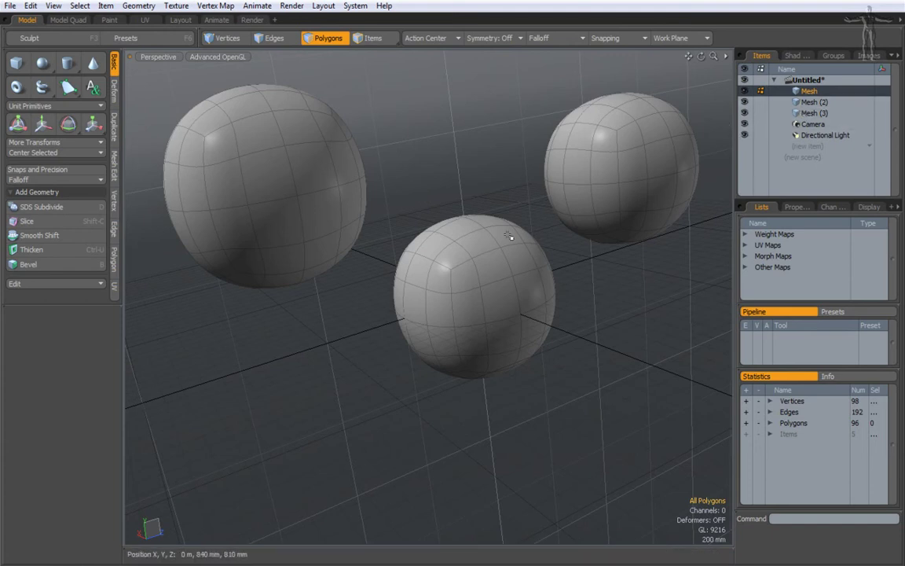
Switch the active layer repeatedly among Mesh, Mesh (2) and Mesh (3), ending on the original Mesh layer
click(770, 102)
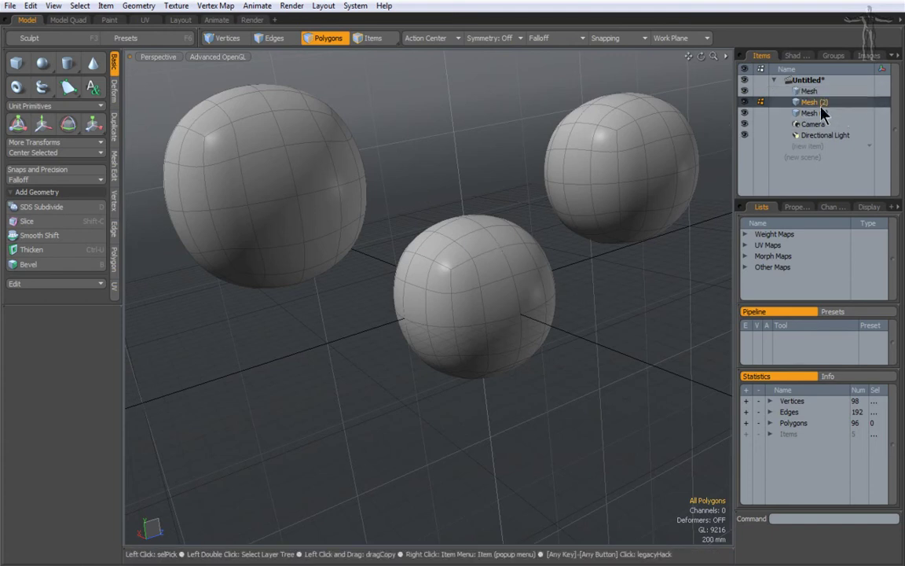
click(768, 113)
click(808, 92)
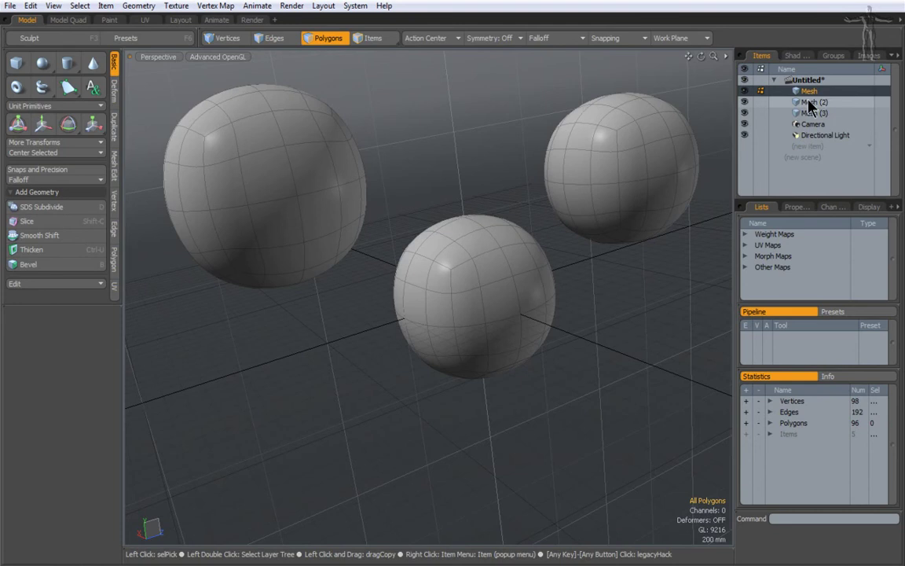
click(809, 103)
click(812, 114)
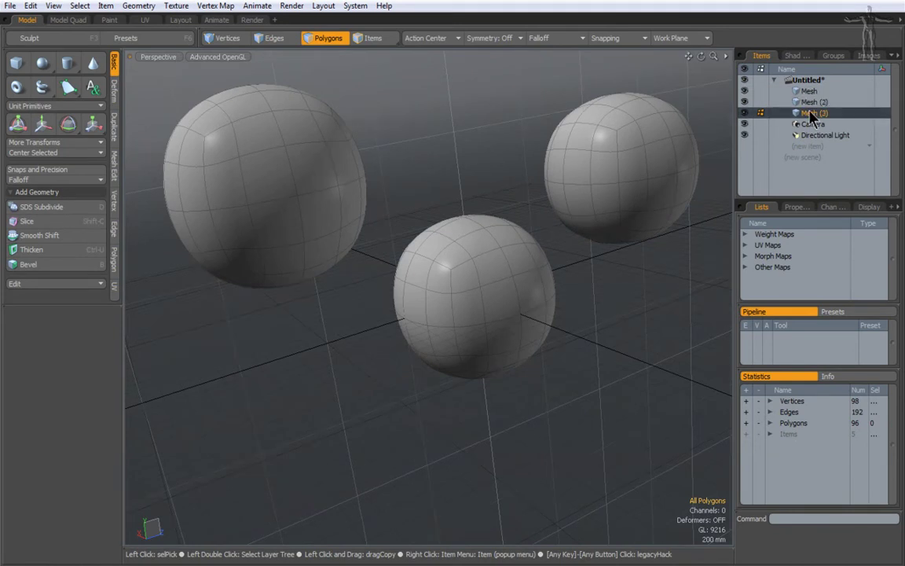
click(808, 92)
click(810, 103)
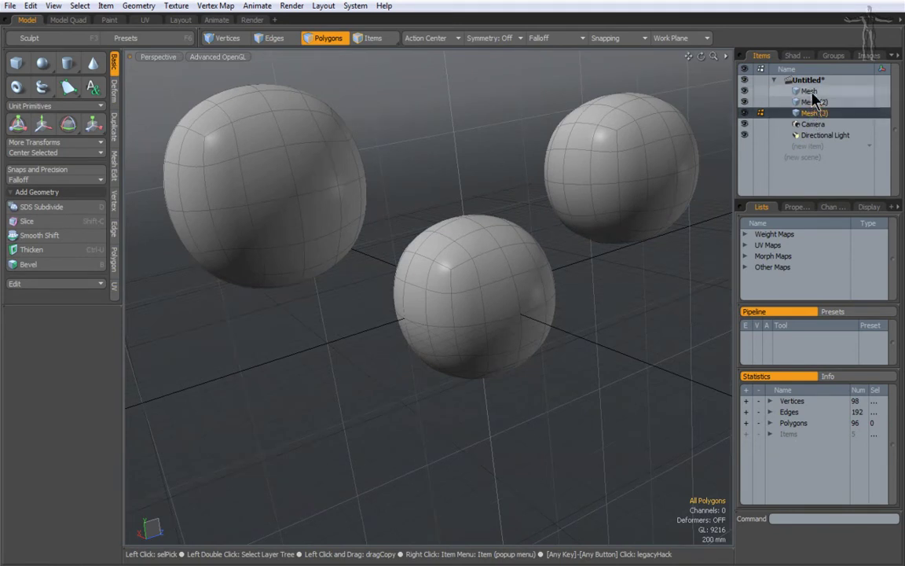
click(808, 92)
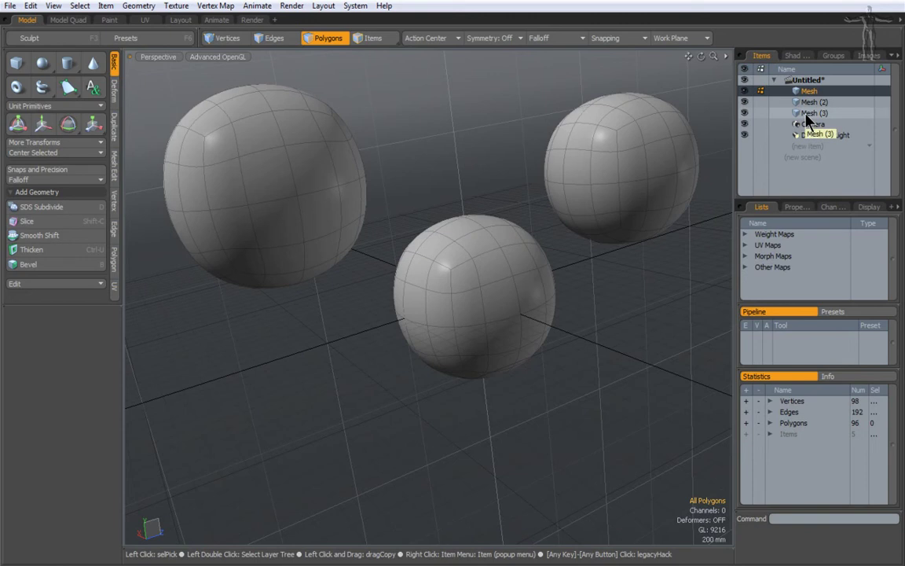
Add Mesh (3) to the active layers and remove it again, then activate the whole range from Mesh to Mesh (3)
key(ctrl)
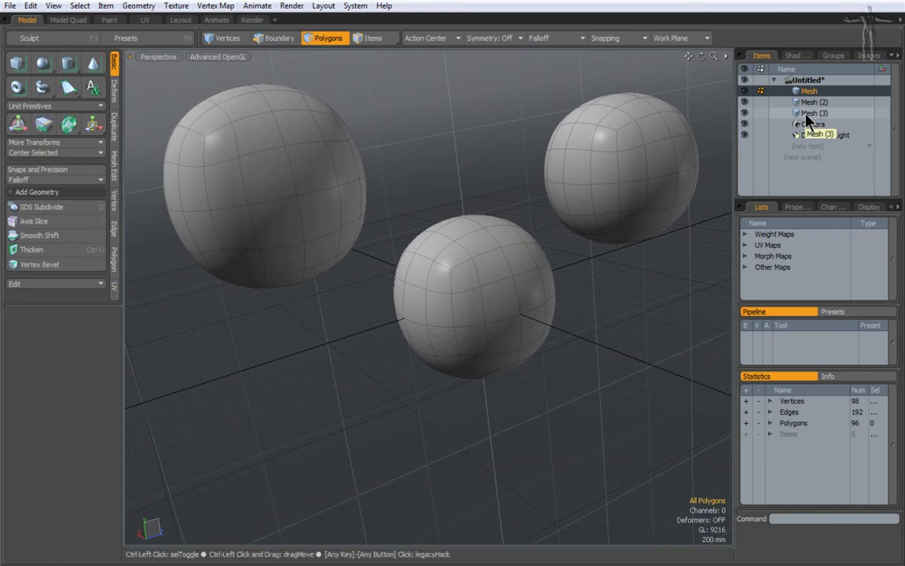
ctrl+click(809, 114)
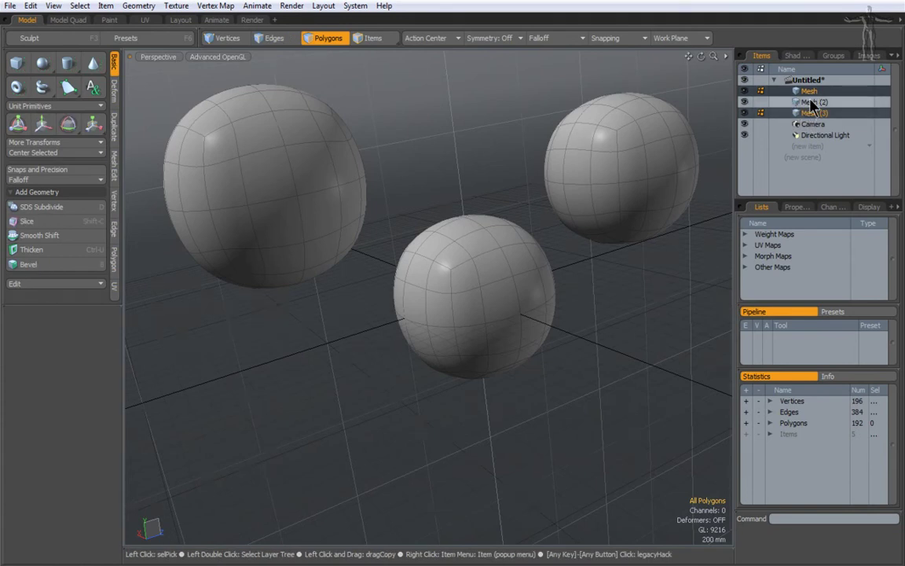
ctrl+click(811, 114)
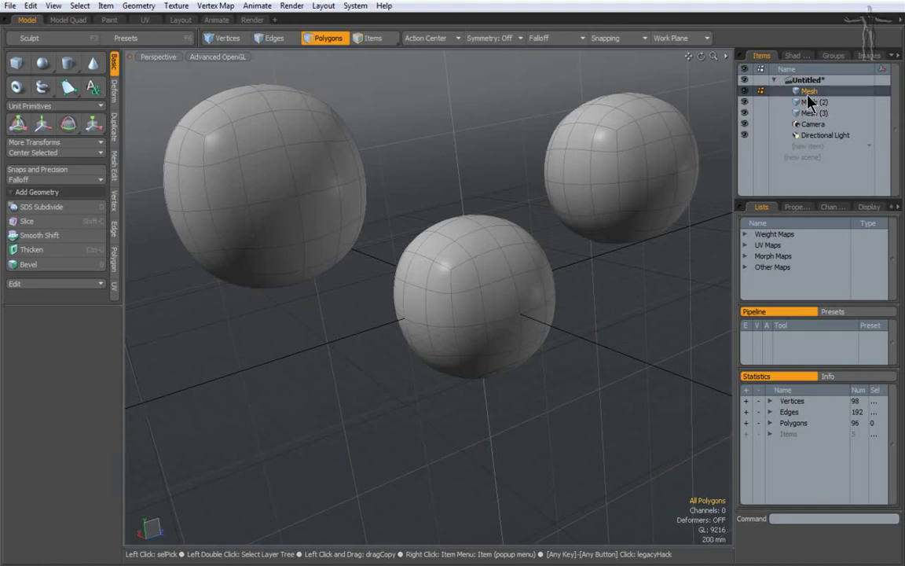
key(shift)
shift+click(811, 114)
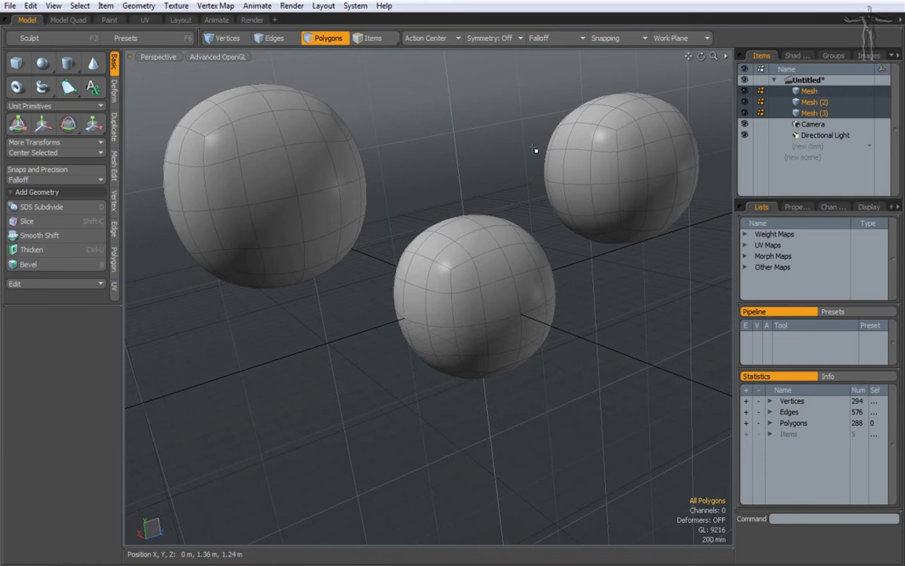
Activate only Mesh and Mesh (3) together and test which spheres' polygons can be selected
click(810, 91)
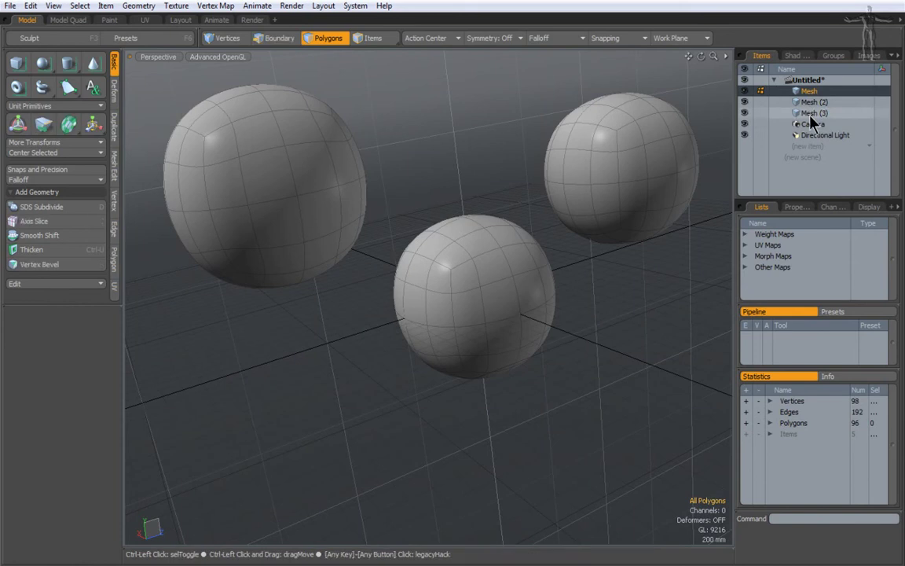
ctrl+click(812, 114)
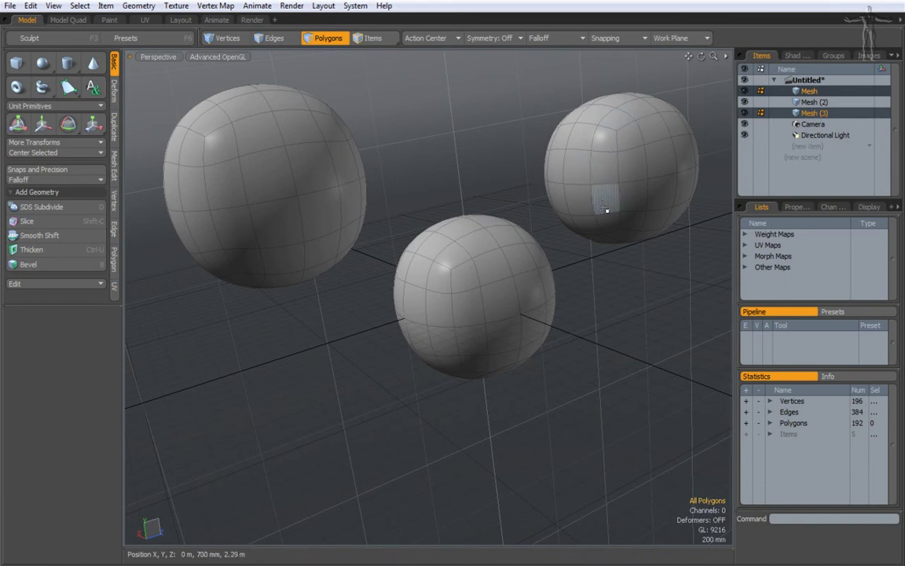
mouse_move(464, 275)
mouse_down()
mouse_move(533, 265)
mouse_move(509, 172)
mouse_move(481, 325)
mouse_up()
click(307, 211)
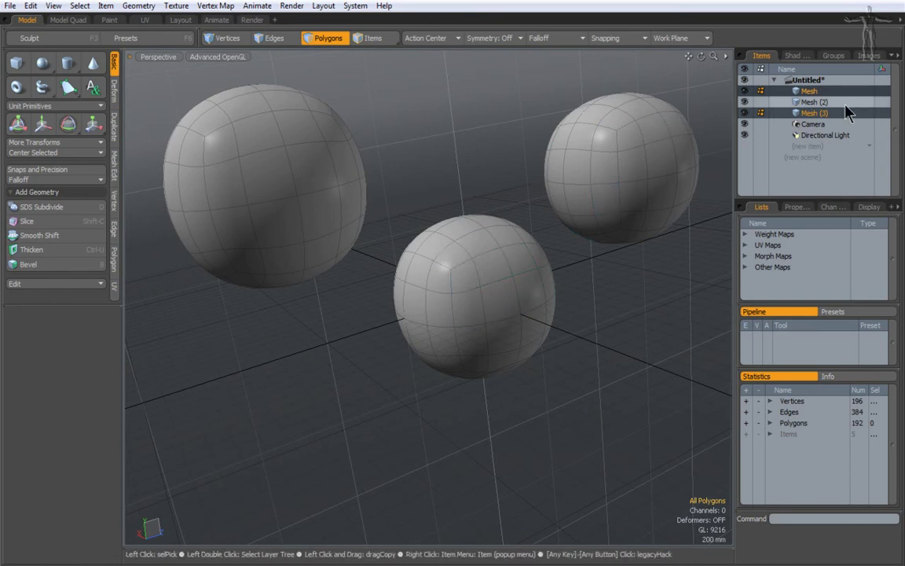
Make Mesh (2) the active layer, hide and show the Mesh layer, and turn off the visibility of Mesh (2)
click(813, 102)
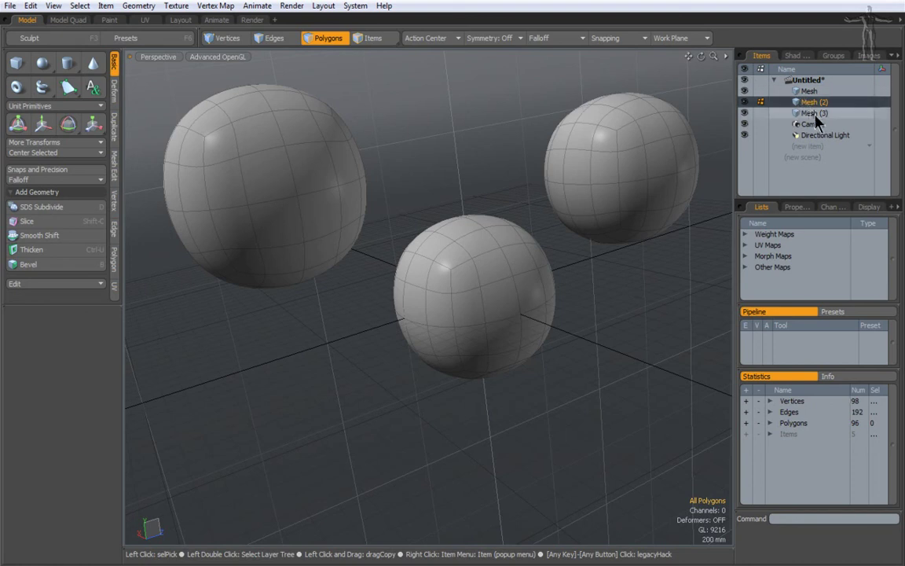
click(745, 92)
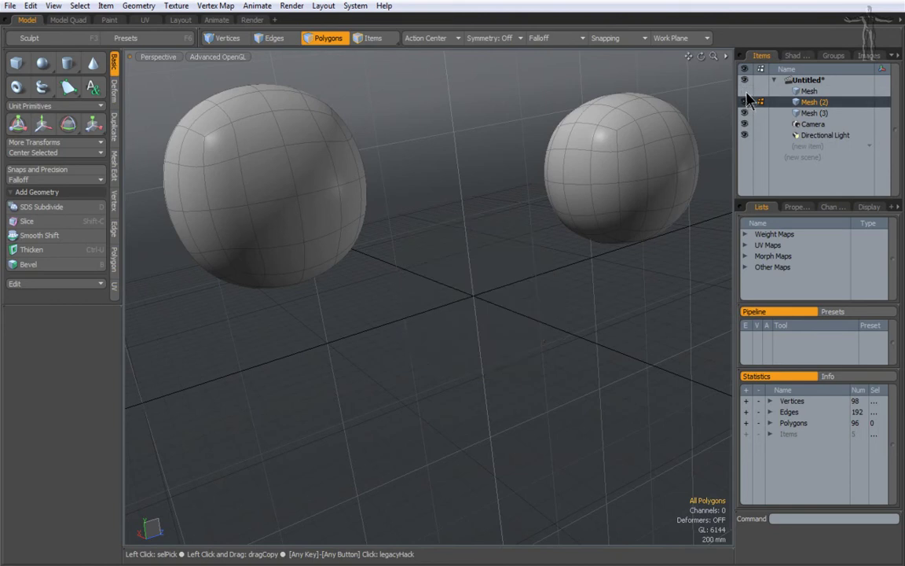
click(745, 100)
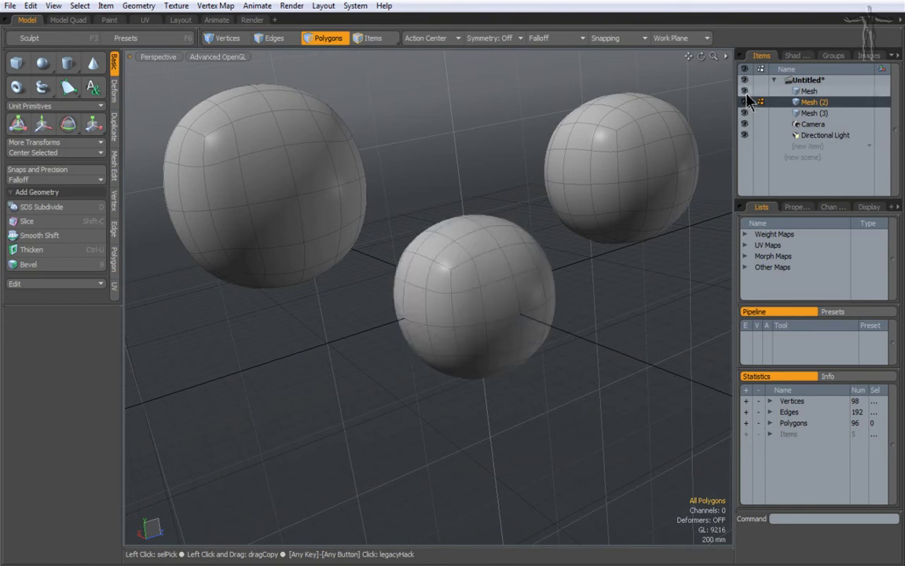
click(746, 100)
click(746, 100)
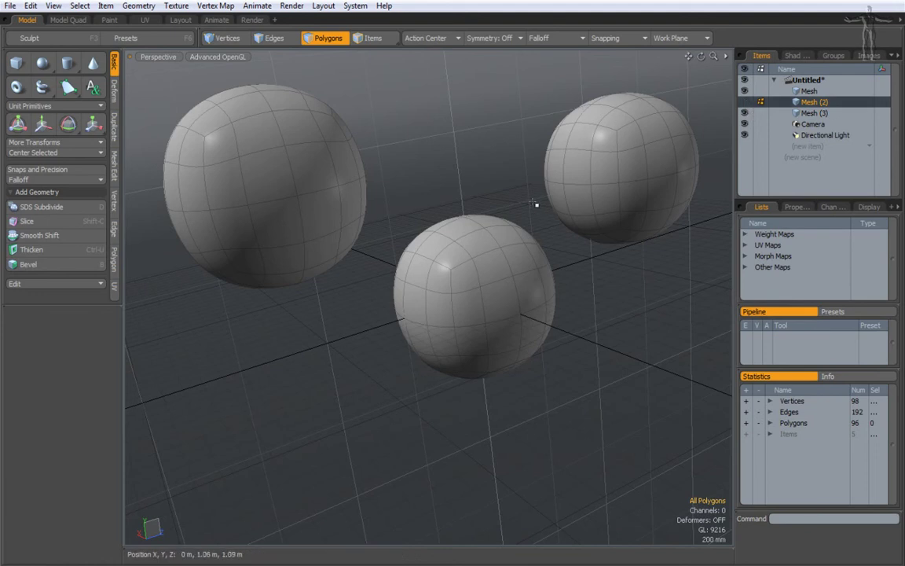
Switch the active layer among the meshes to test the hidden Mesh (2), ending on Mesh (3), and turn the visibility of Mesh (2) back on
click(288, 182)
click(814, 114)
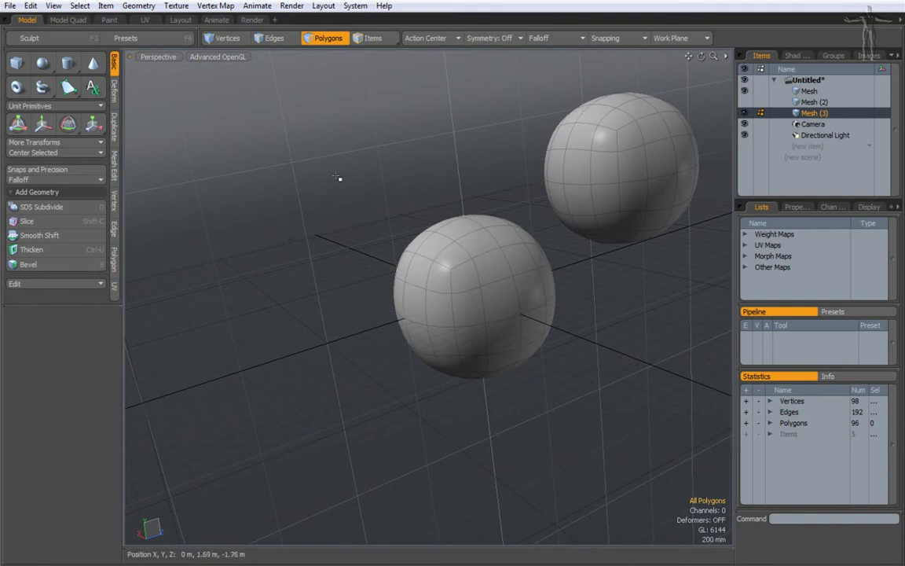
click(810, 103)
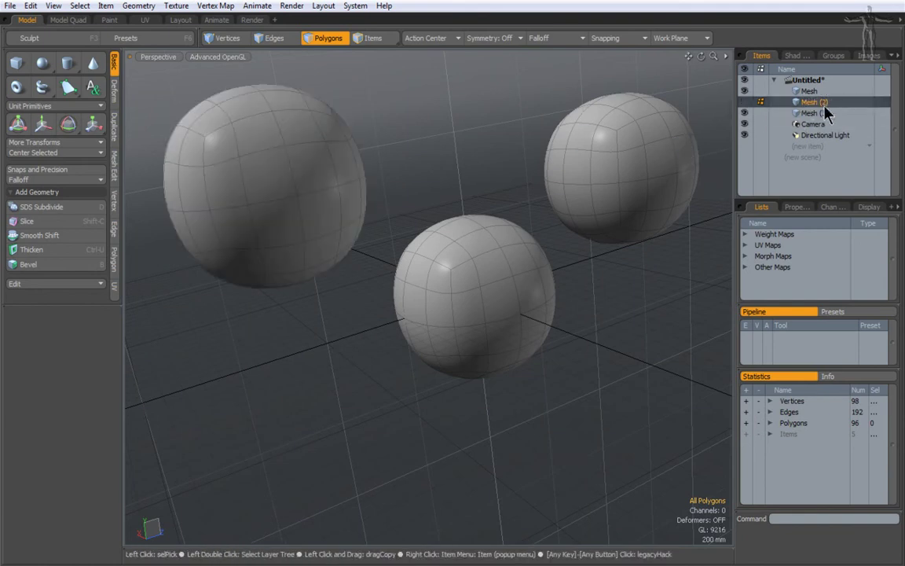
click(761, 91)
click(760, 101)
click(761, 114)
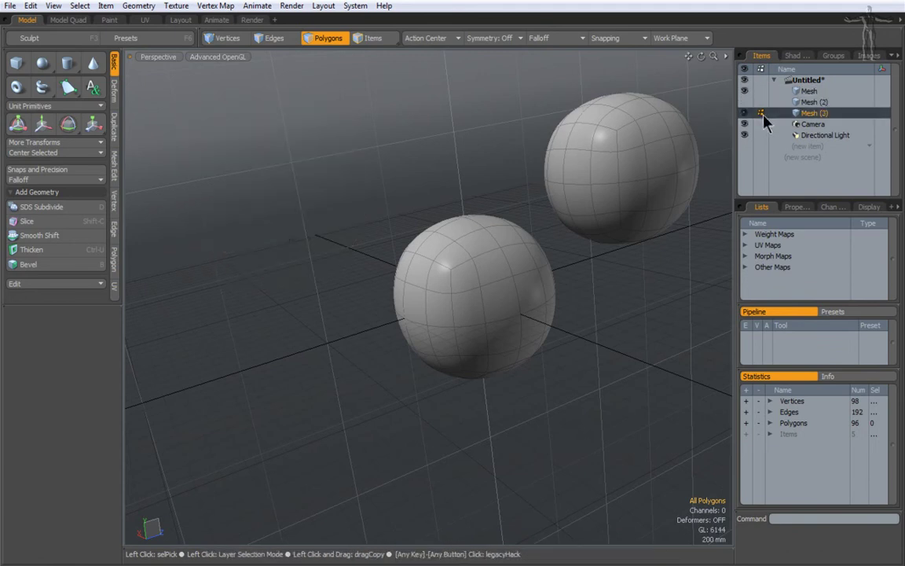
click(744, 102)
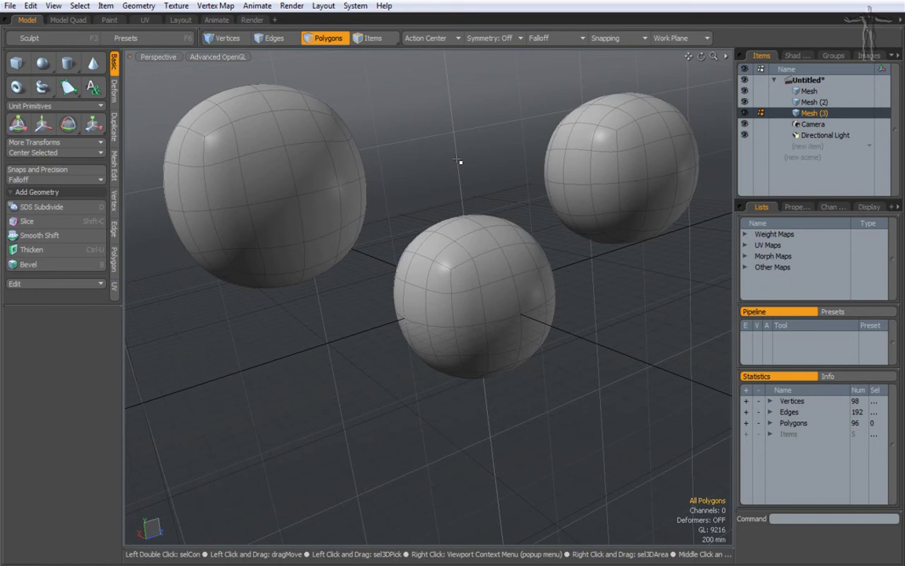
Rename the Mesh (3) layer as "слой 3"
right_click(814, 113)
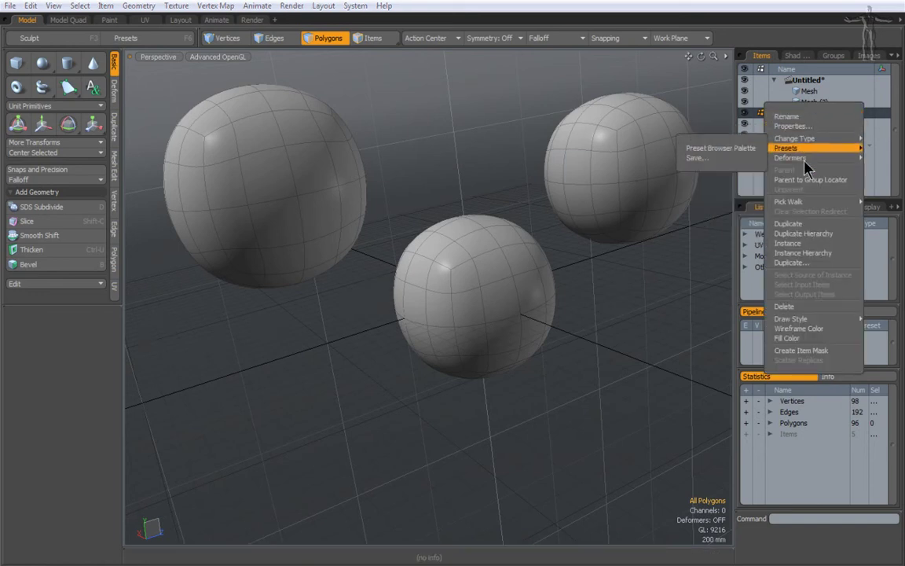
mouse_move(804, 154)
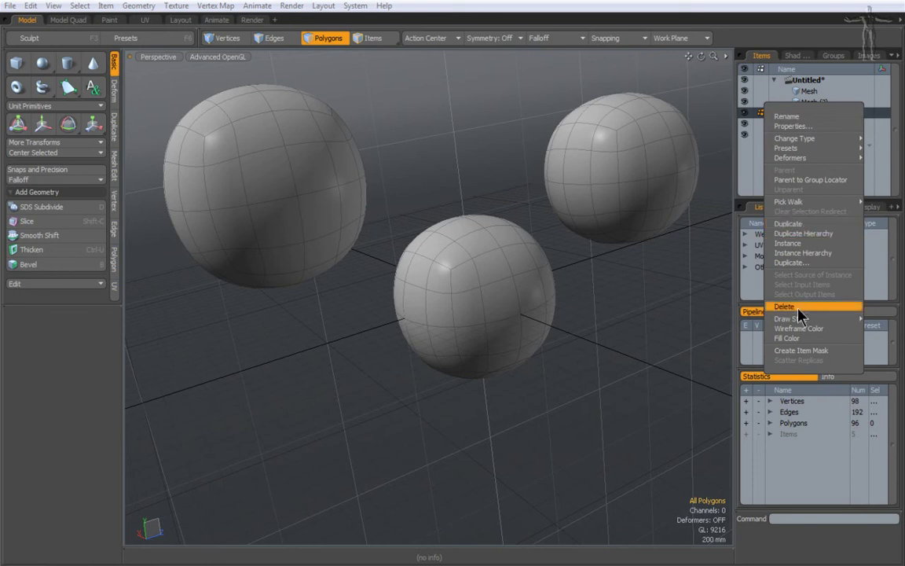
click(788, 116)
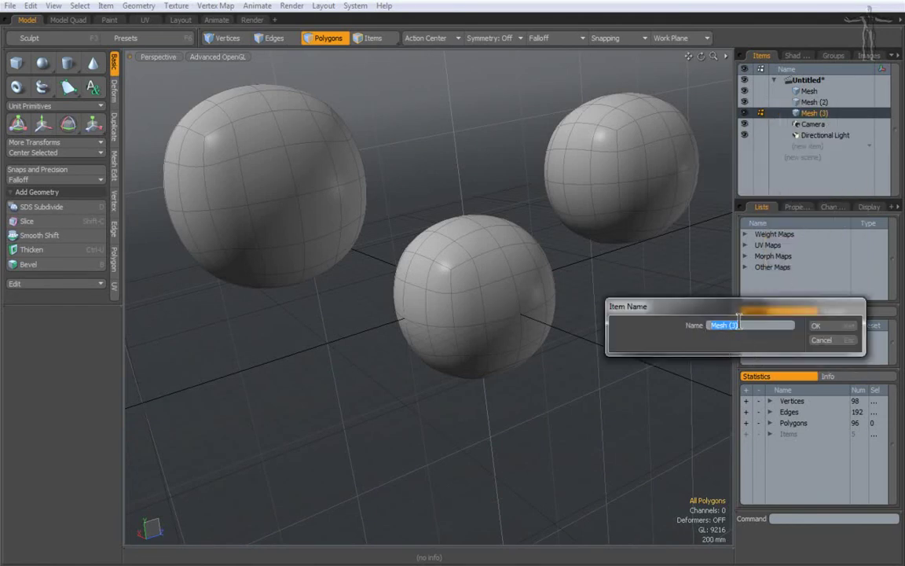
text(cno)
text(й 3)
click(831, 326)
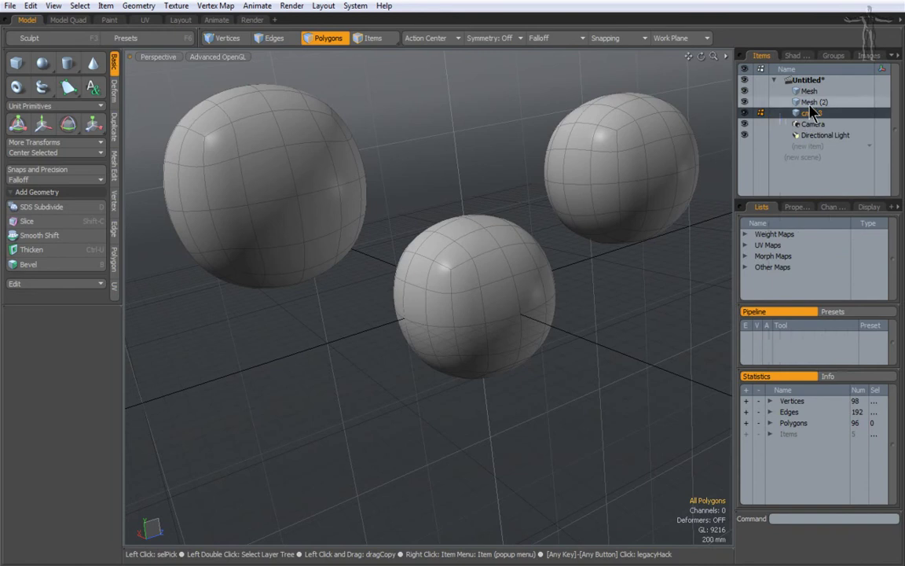
Rename the Mesh (2) layer as "слой 2" directly in the item list
click(809, 102)
click(809, 102)
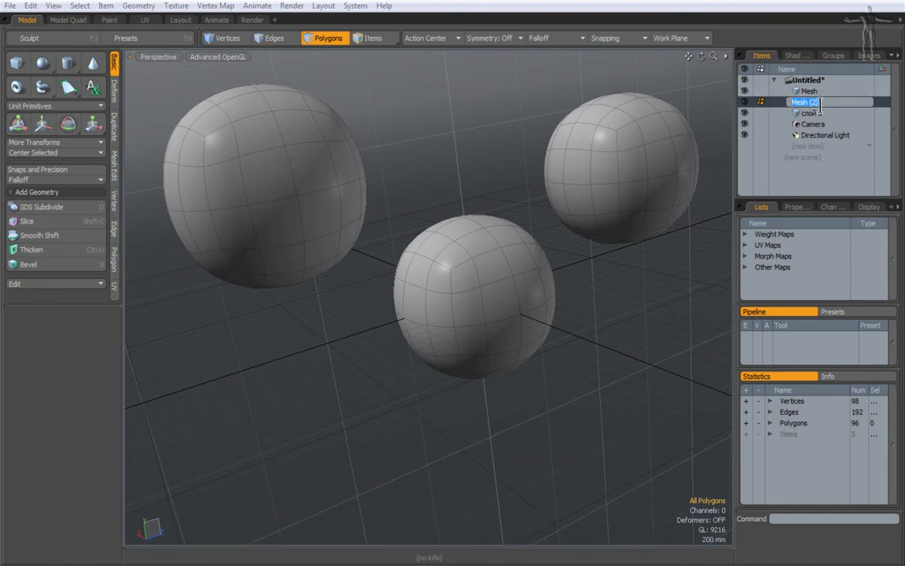
text(слой 2)
key(Return)
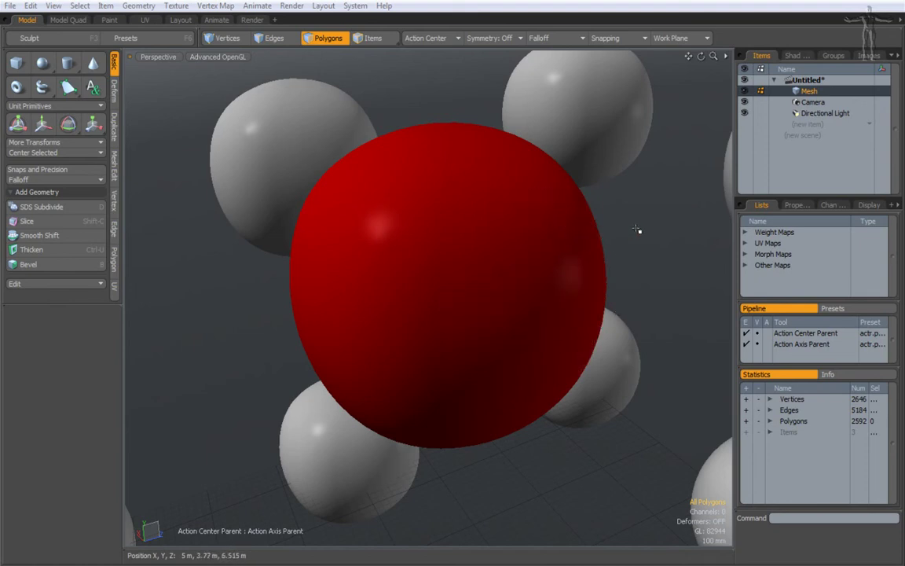
Set the Action Center to Selection for the array of spheres
ctrl+alt+drag(638, 228, 503, 217)
ctrl+alt+drag(503, 217, 511, 216)
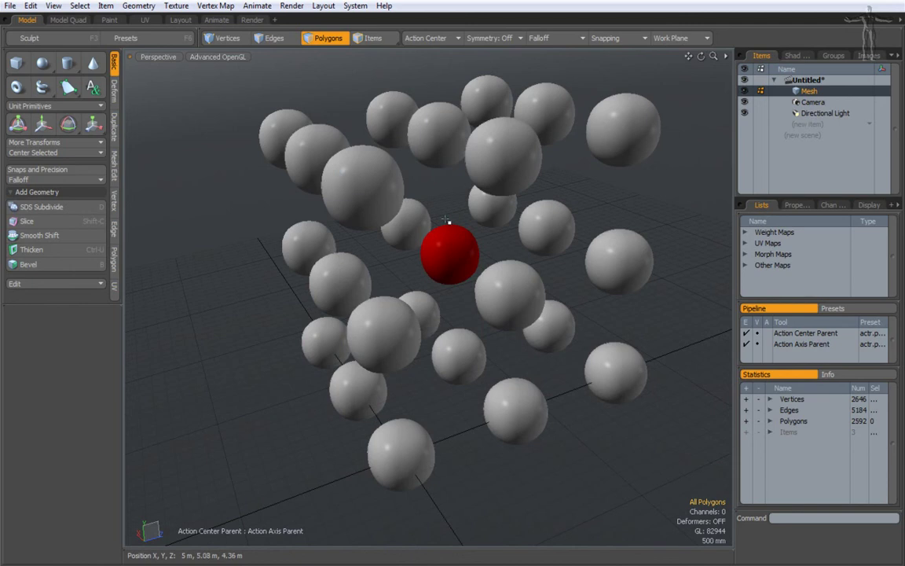
alt+drag(456, 245, 491, 269)
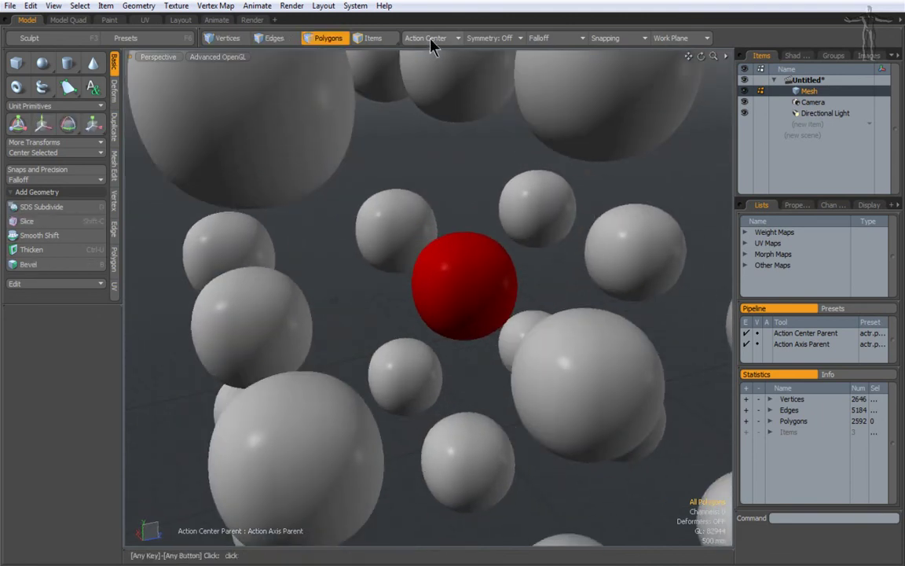
click(430, 40)
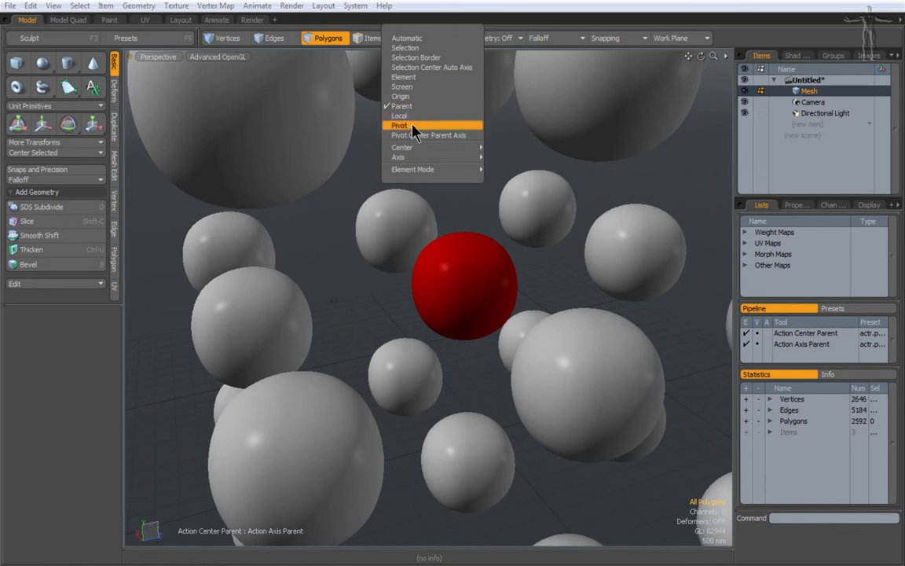
click(413, 51)
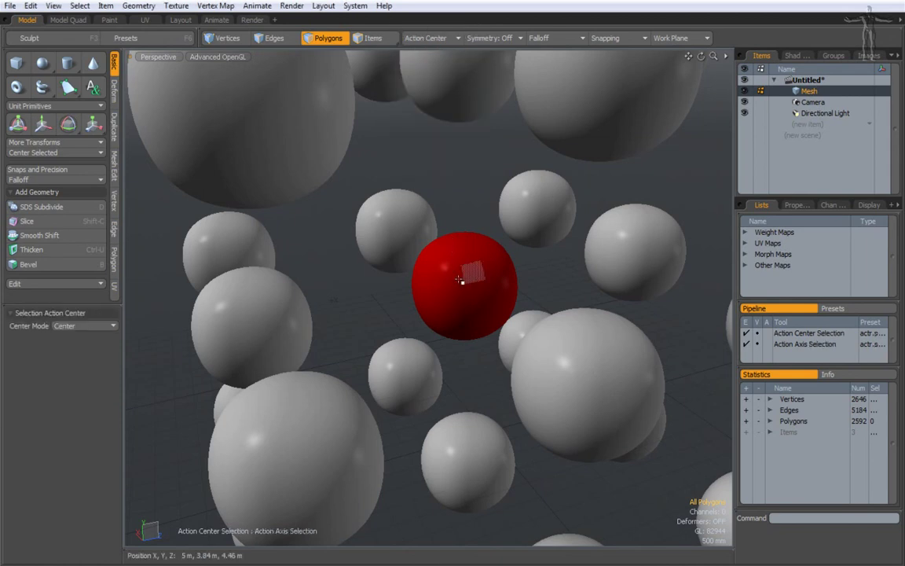
Select all polygons of the upper half of the red sphere
ctrl+alt+drag(463, 277, 509, 287)
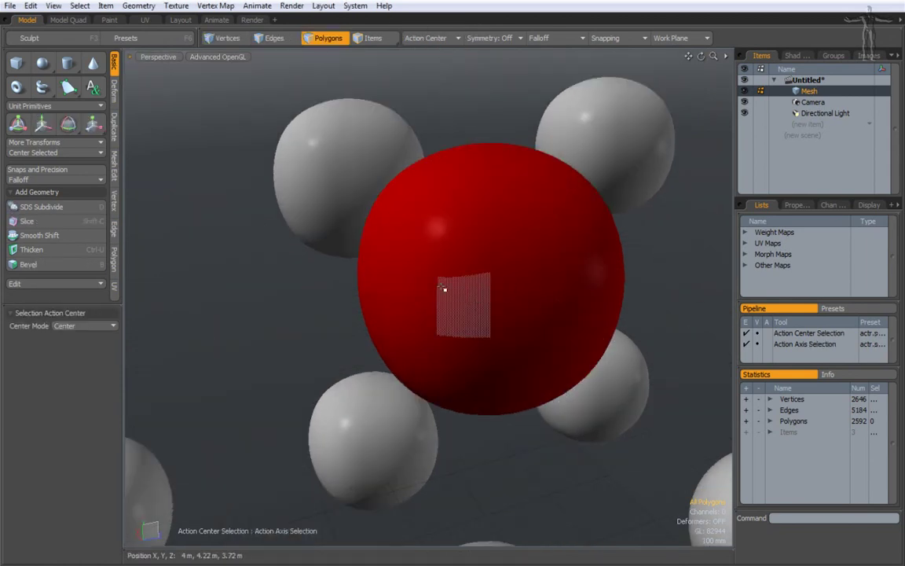
drag(446, 287, 507, 295)
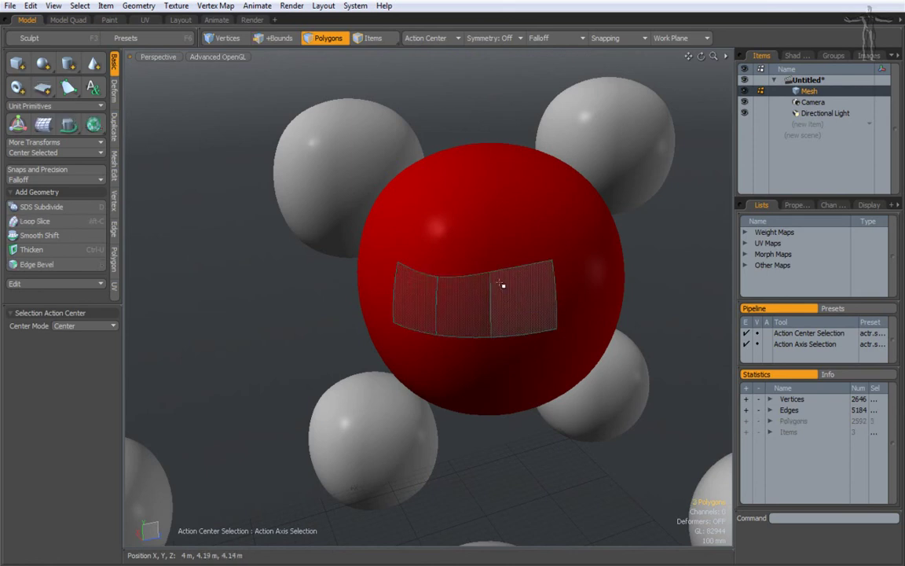
shift+double_click(502, 285)
alt+drag(490, 354, 418, 287)
alt+drag(477, 272, 417, 335)
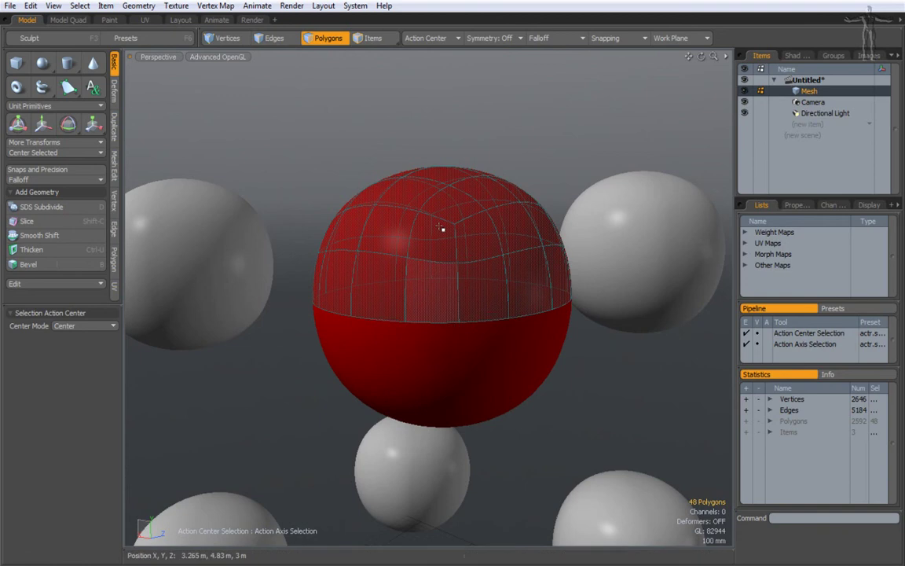
Try scaling the selected upper half of the red sphere about the selection center, and undo it
key(y)
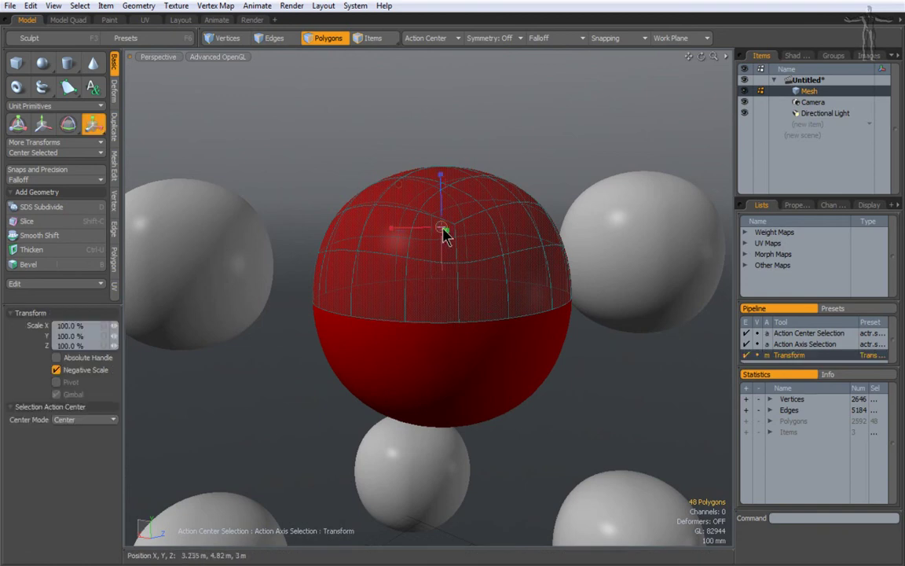
drag(444, 234, 403, 235)
alt+drag(561, 393, 388, 345)
key(ctrl+z)
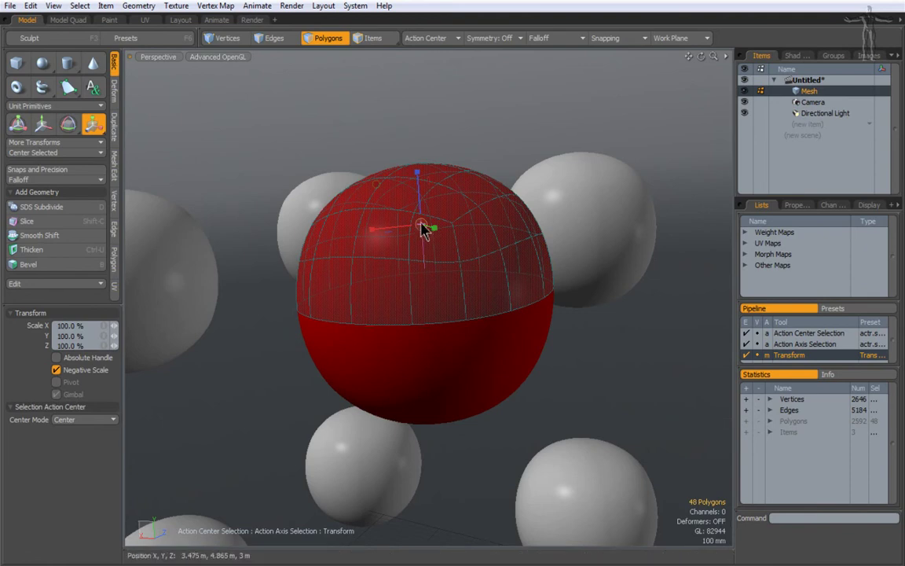
Set the Action Center to Selection Border for the selected half of the red sphere and inspect the handle's placement
click(447, 38)
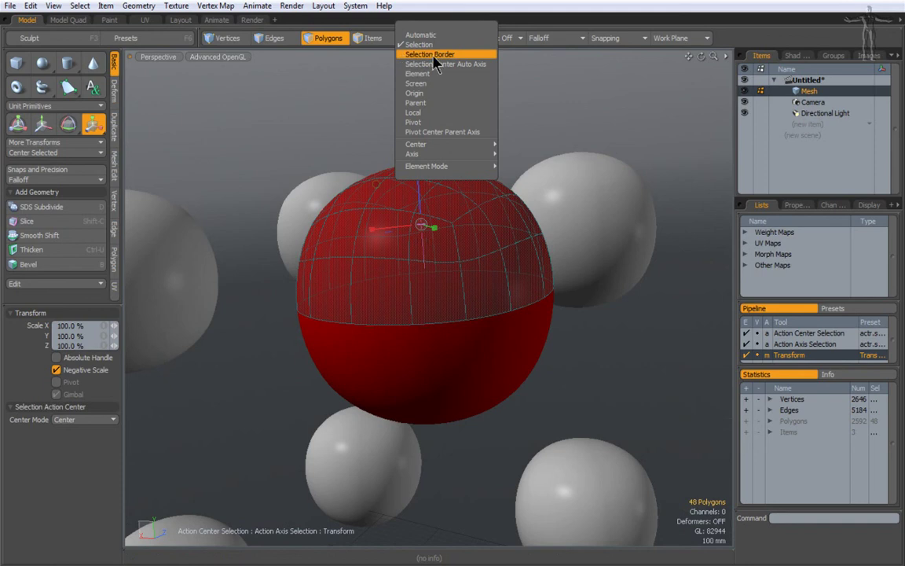
click(433, 57)
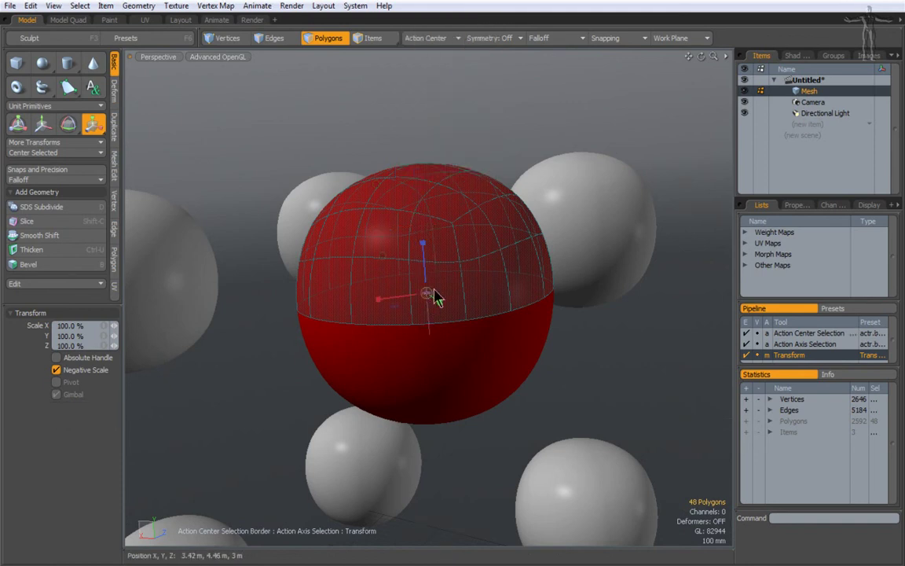
scroll(432, 297, up, 5)
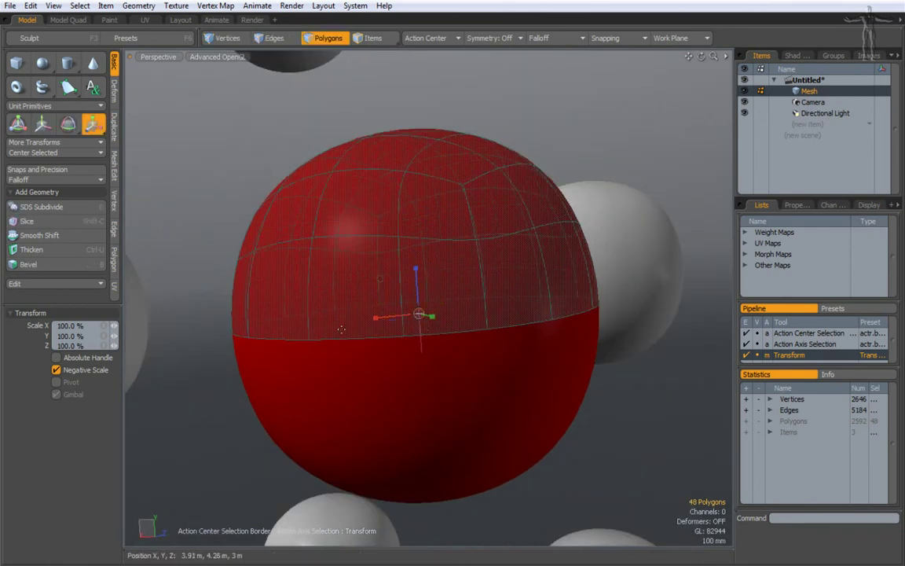
alt+drag(460, 306, 397, 295)
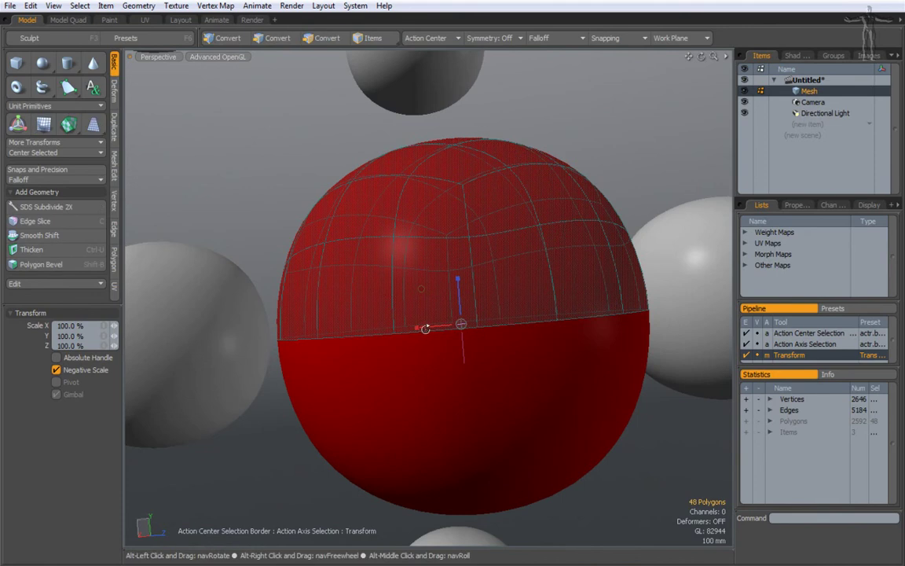
alt+drag(425, 328, 369, 355)
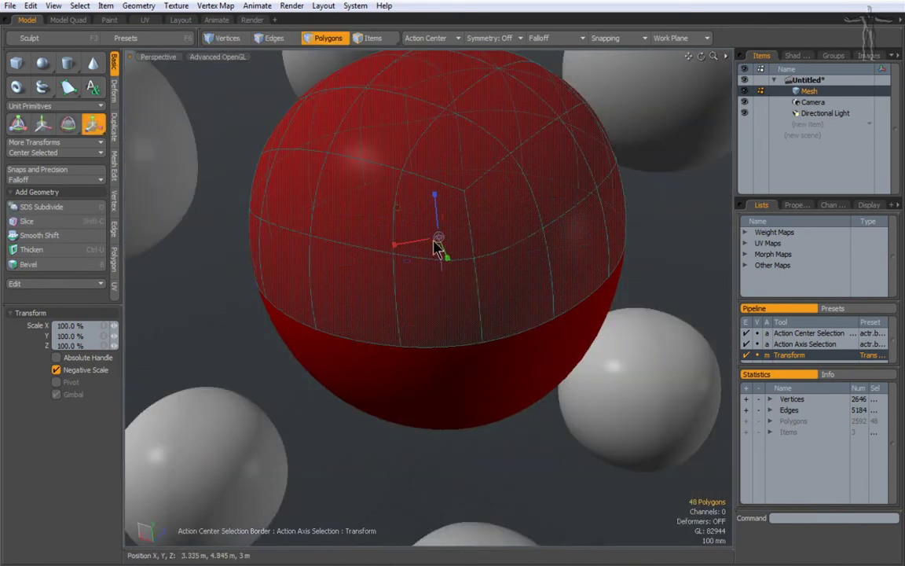
Try scaling the selected polygons about the selection border's center, and undo the change
drag(436, 240, 434, 156)
drag(437, 292, 410, 297)
key(ctrl+z)
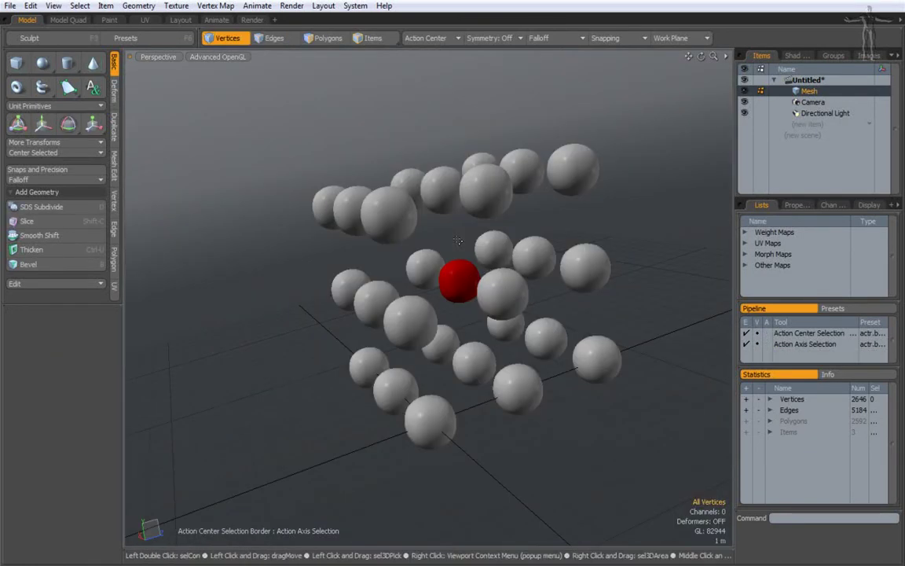
Set the Action Center to Origin and activate the Scale tool on the whole sphere array
click(449, 38)
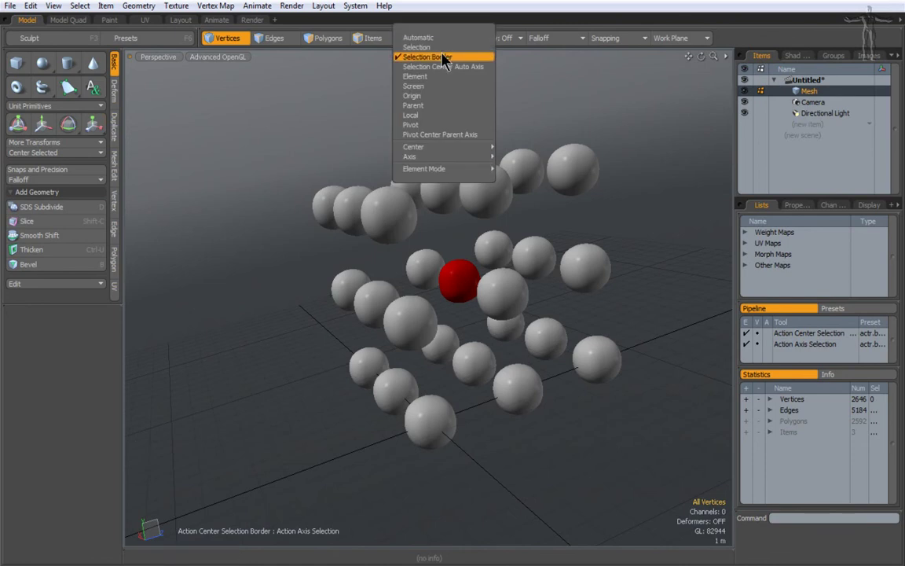
click(428, 96)
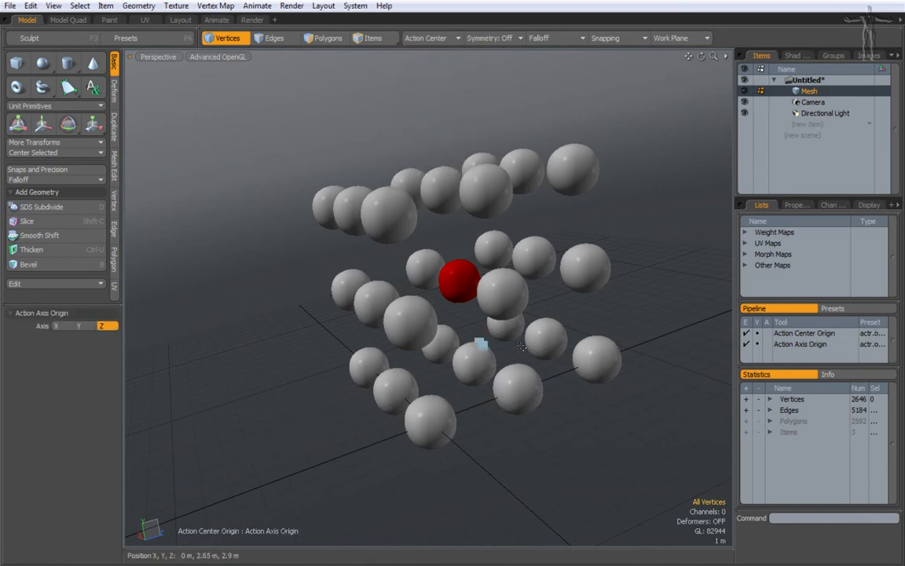
alt+drag(487, 340, 320, 399)
key(r)
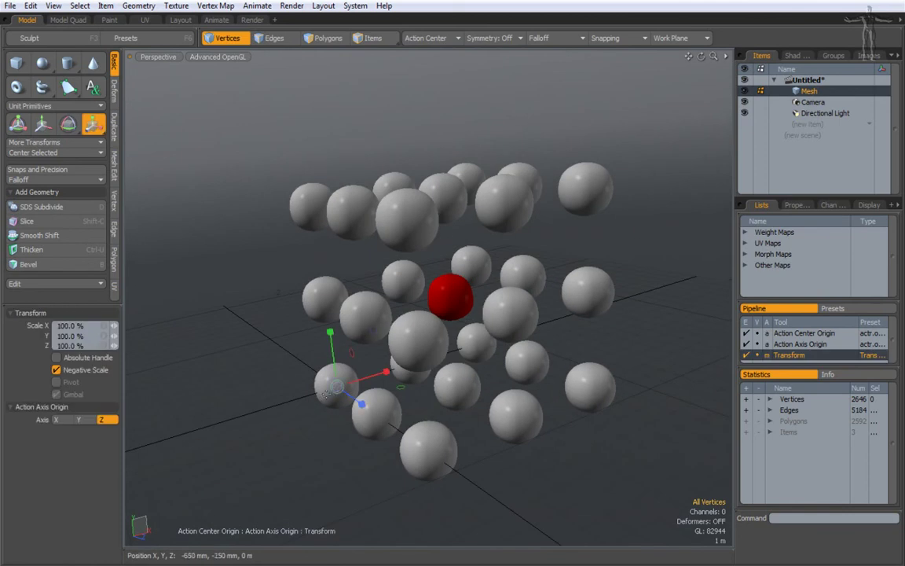
alt+drag(302, 363, 423, 409)
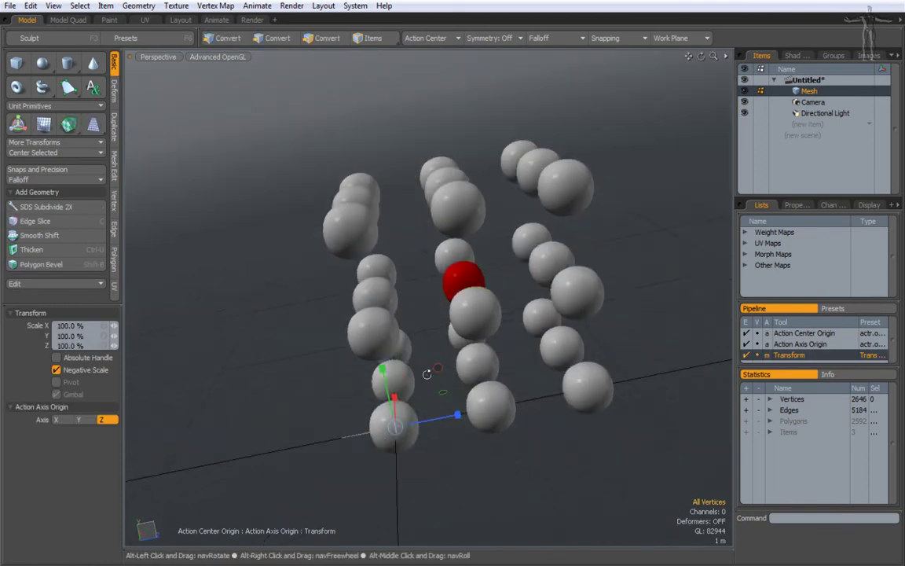
alt+drag(426, 374, 532, 375)
key(1)
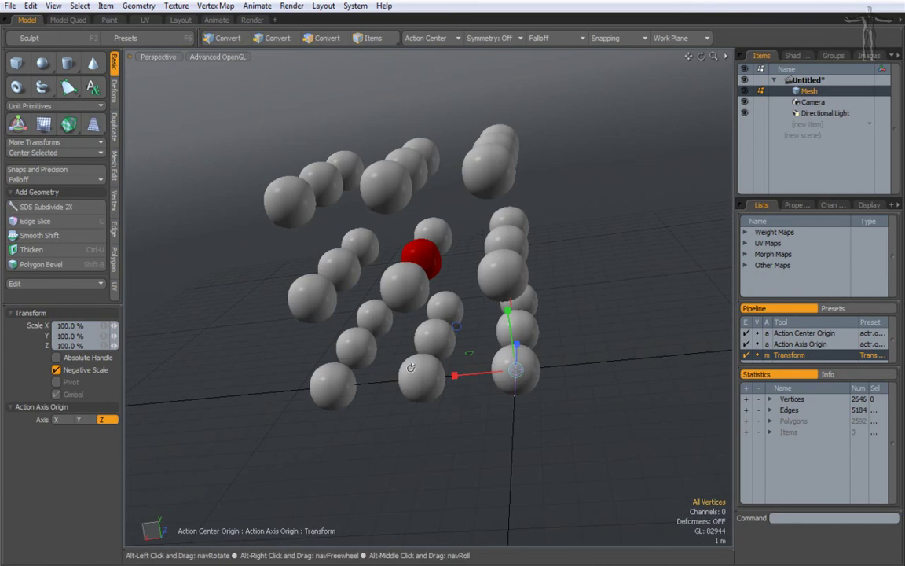
Scale the whole sphere array uniformly to 72.5% about the origin
alt+drag(472, 380, 454, 400)
alt+drag(469, 333, 475, 313)
key(1)
scroll(466, 348, down, 2)
alt+drag(466, 348, 377, 353)
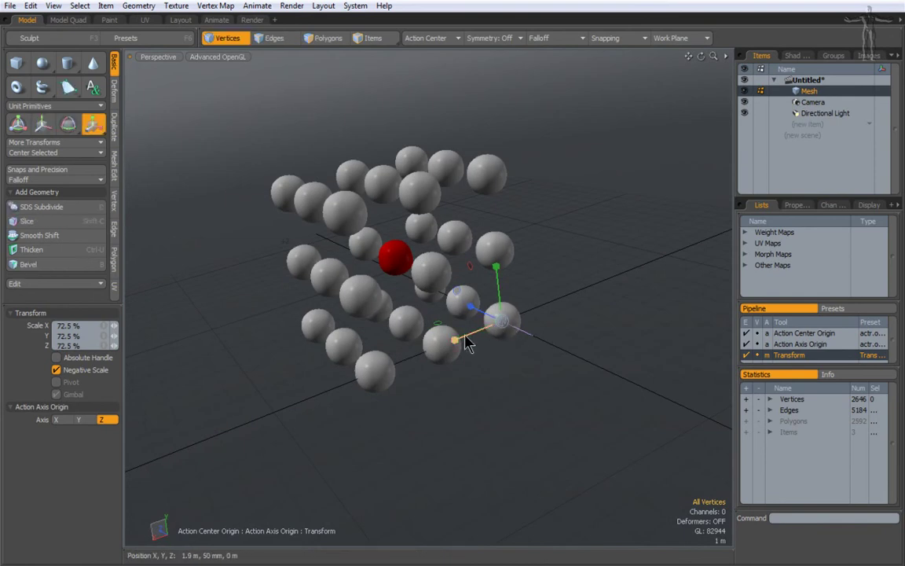
Switch the origin action axis to Y, back to Z, and to Y again
click(83, 420)
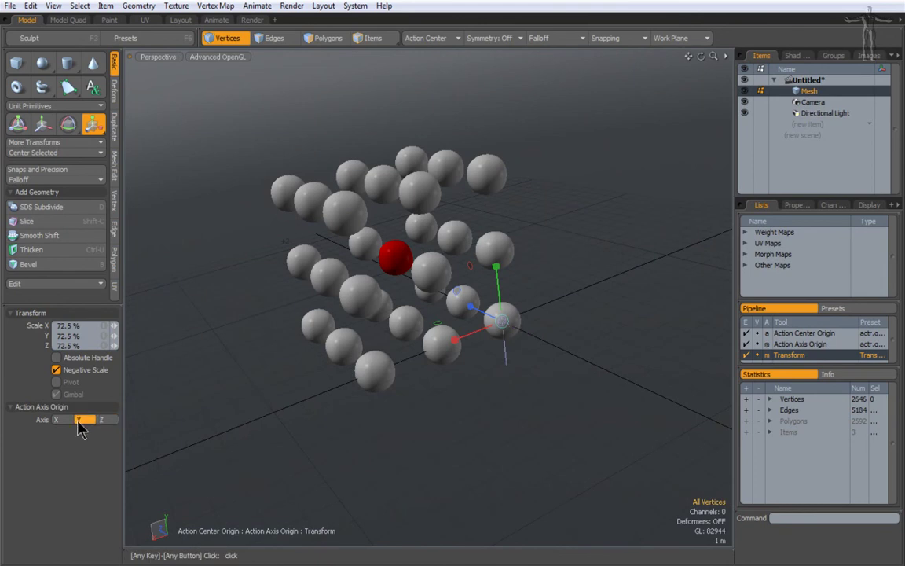
click(101, 420)
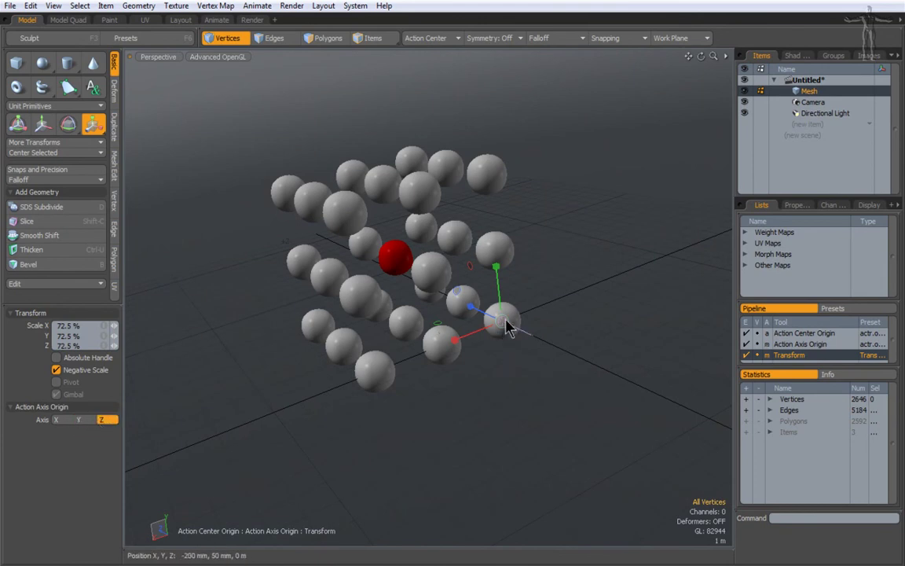
alt+drag(506, 284, 471, 295)
click(78, 420)
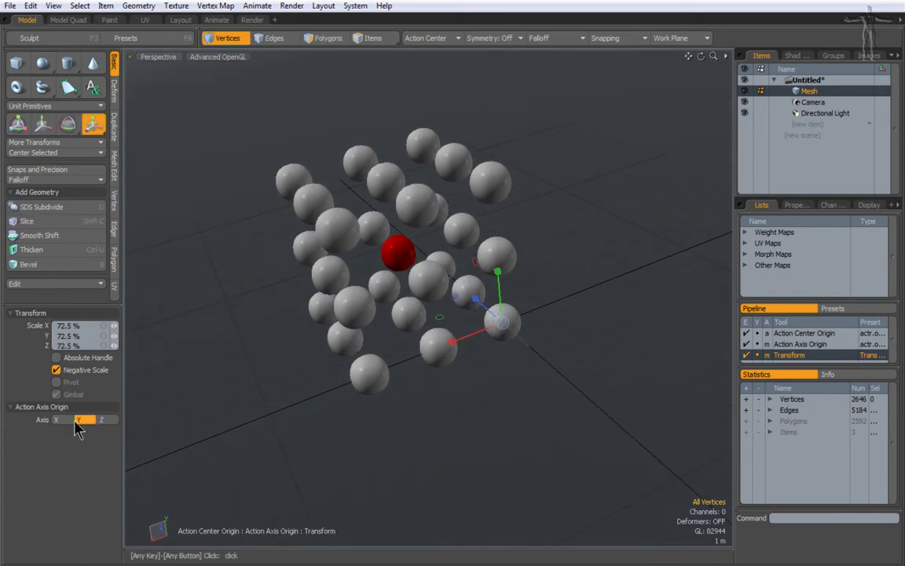
Undo the axis changes and the scaling of the sphere array, and drop the Scale tool
key(ctrl+z)
key(ctrl+z)
key(ctrl+z)
key(ctrl+z)
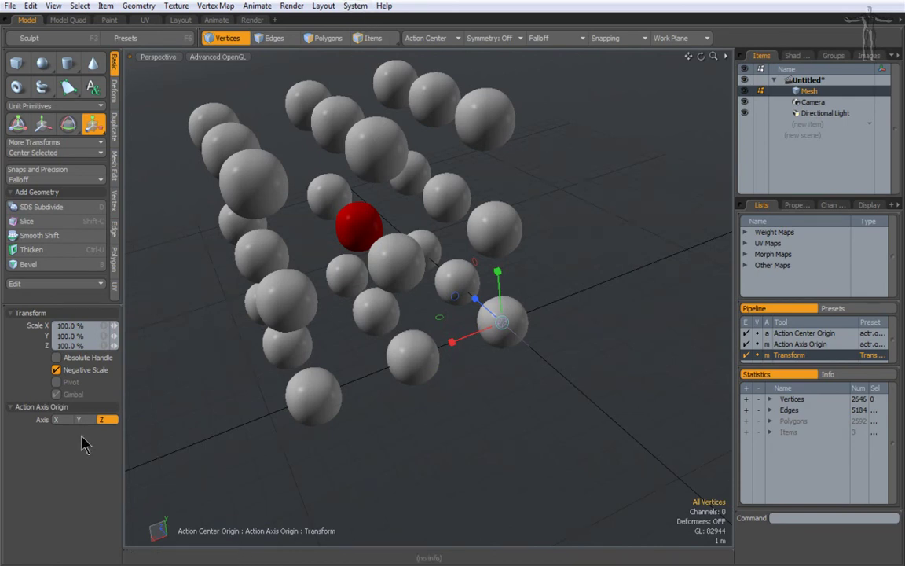
alt+drag(553, 350, 554, 237)
key(q)
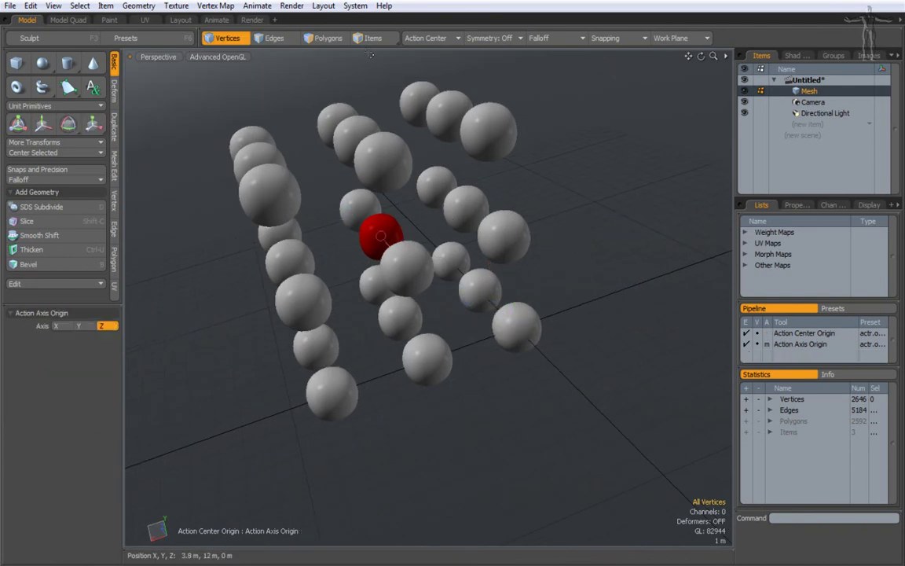
Set the Action Center to Local for the sphere array
alt+drag(471, 291, 541, 237)
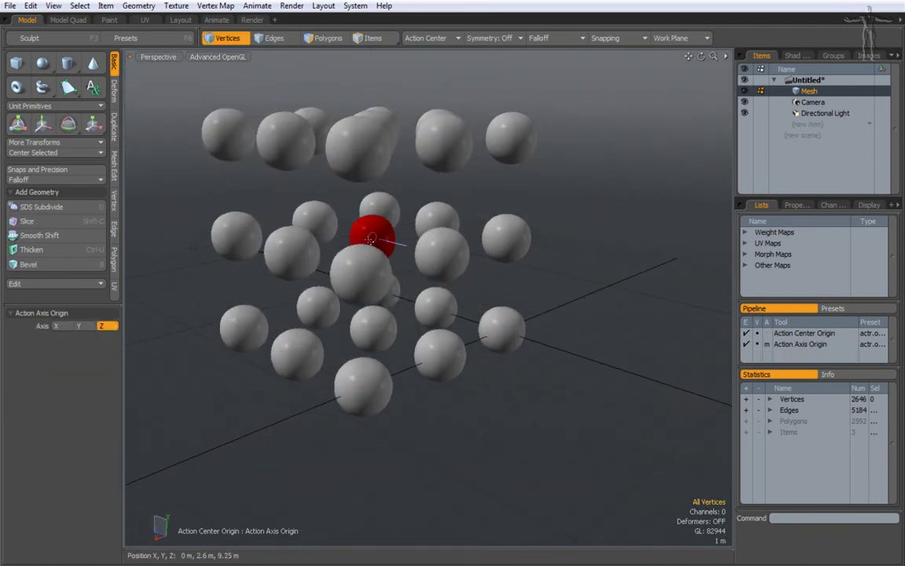
key(alt+a)
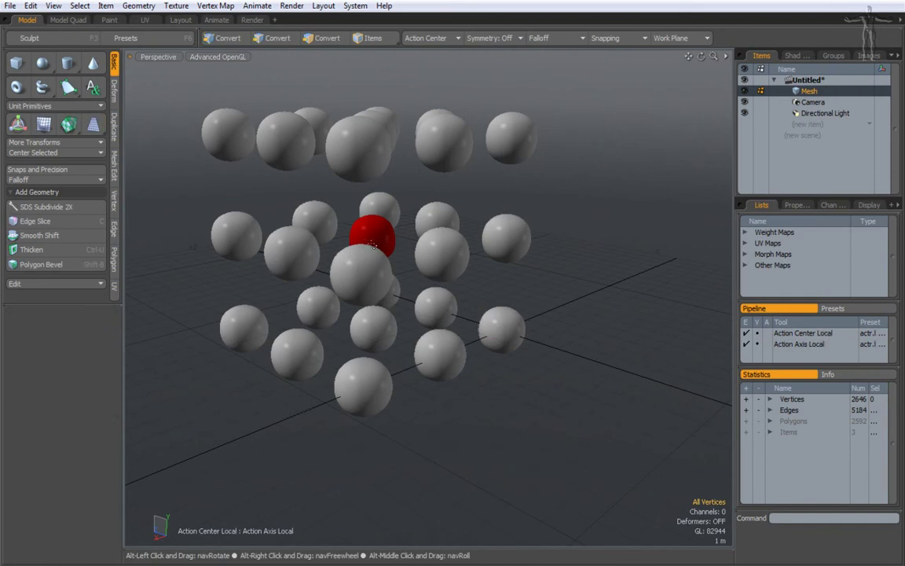
alt+drag(379, 238, 413, 270)
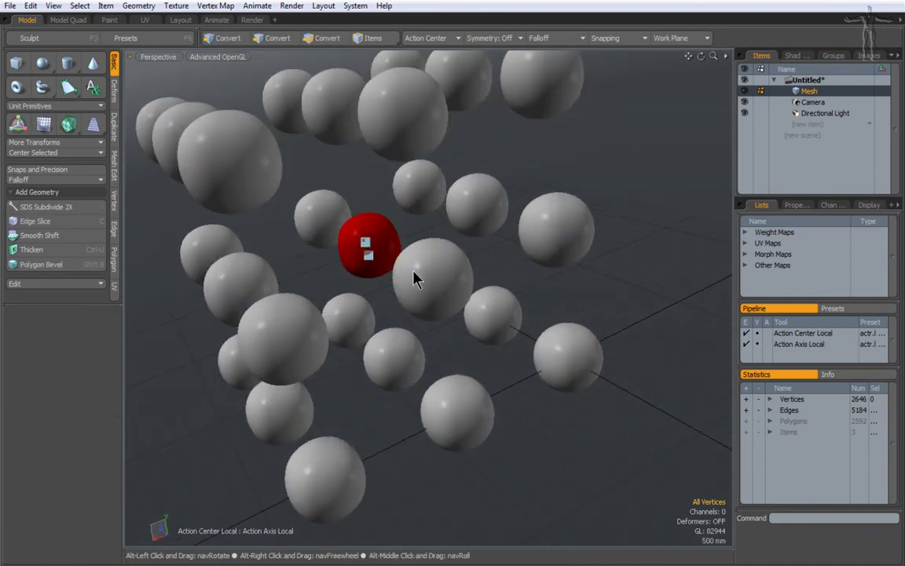
click(443, 41)
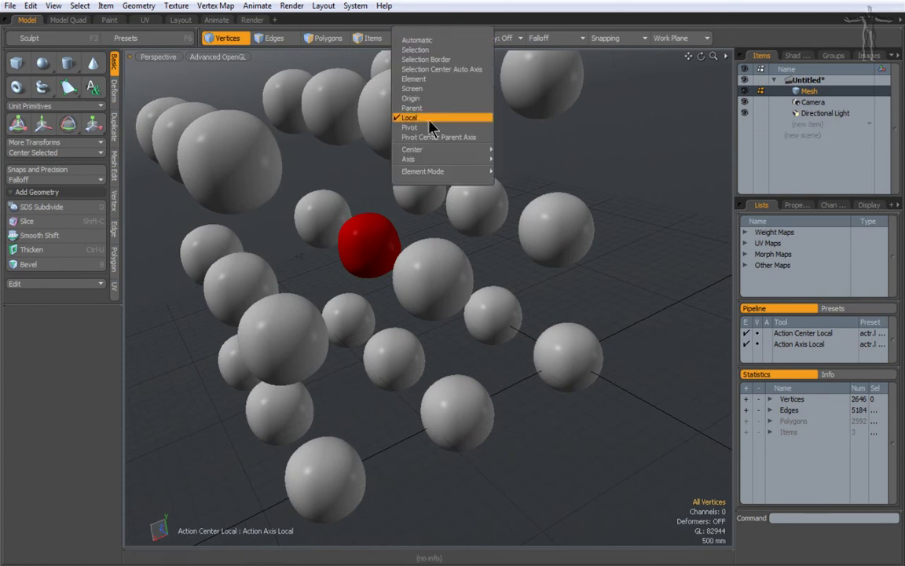
click(523, 115)
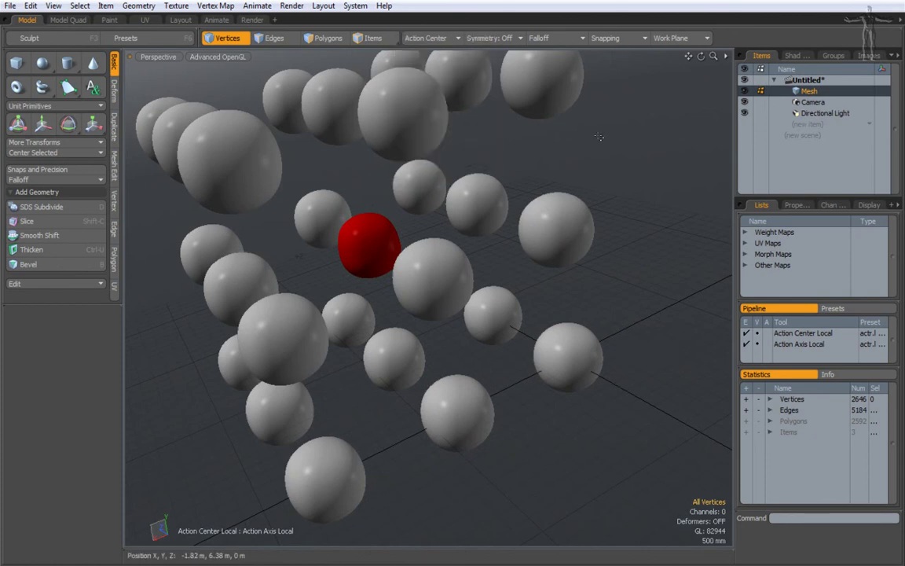
ctrl+alt+drag(521, 309, 383, 364)
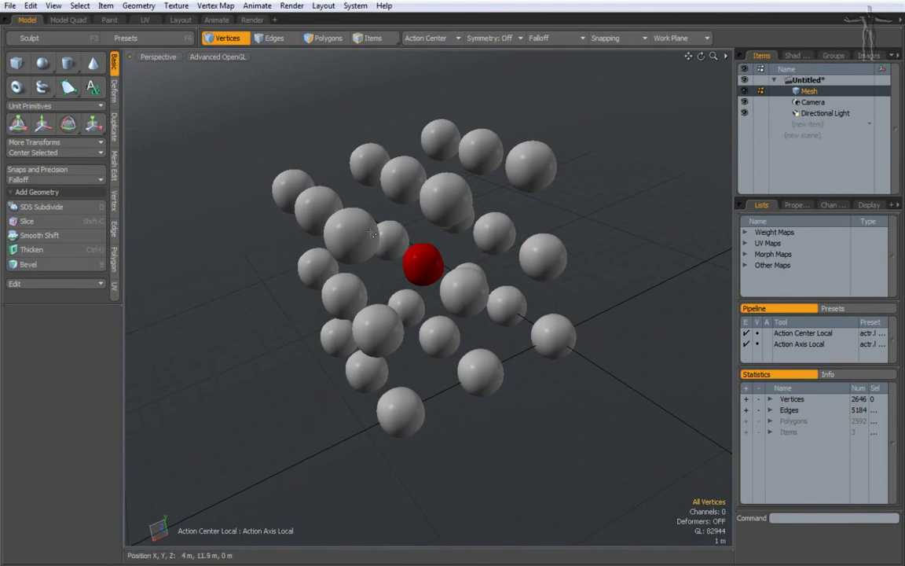
Scale the whole sphere array uniformly to 106% with no Action Center mode active
key(y)
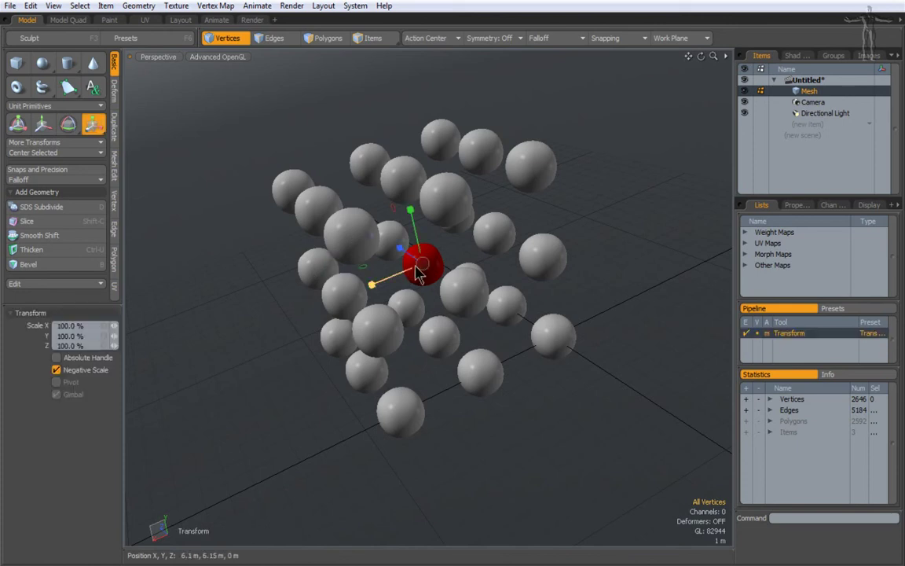
drag(422, 265, 438, 230)
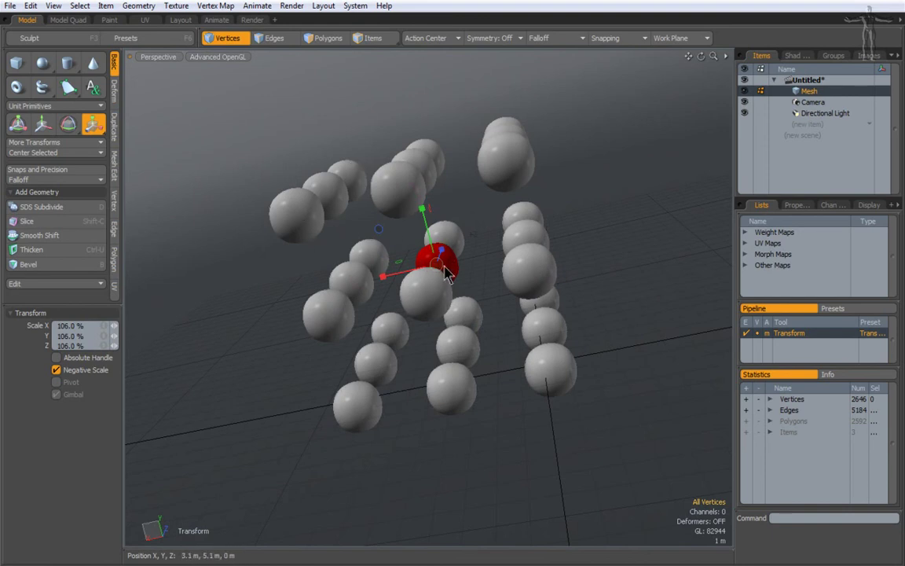
alt+drag(449, 278, 440, 307)
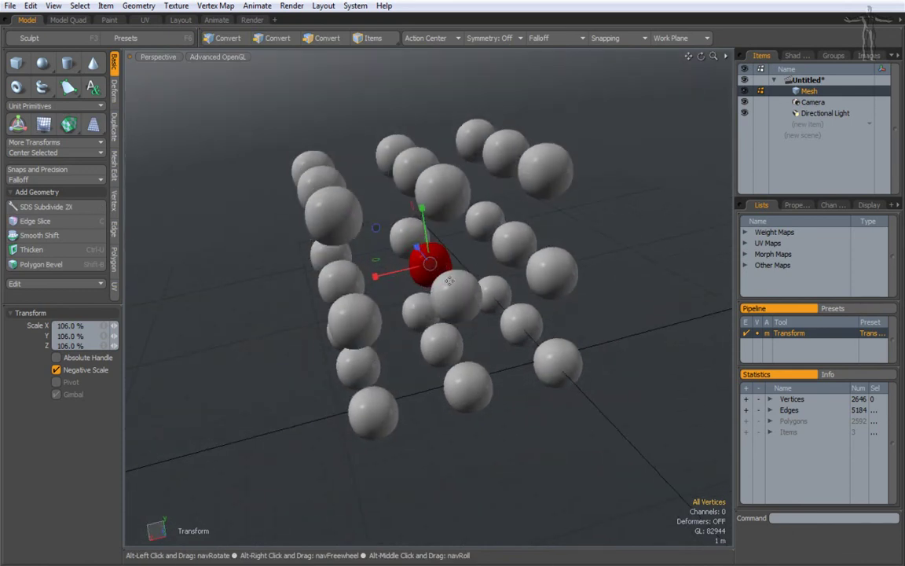
Reposition the scale centre at empty spots on either side of the sphere array, and drop the Scale tool
click(225, 176)
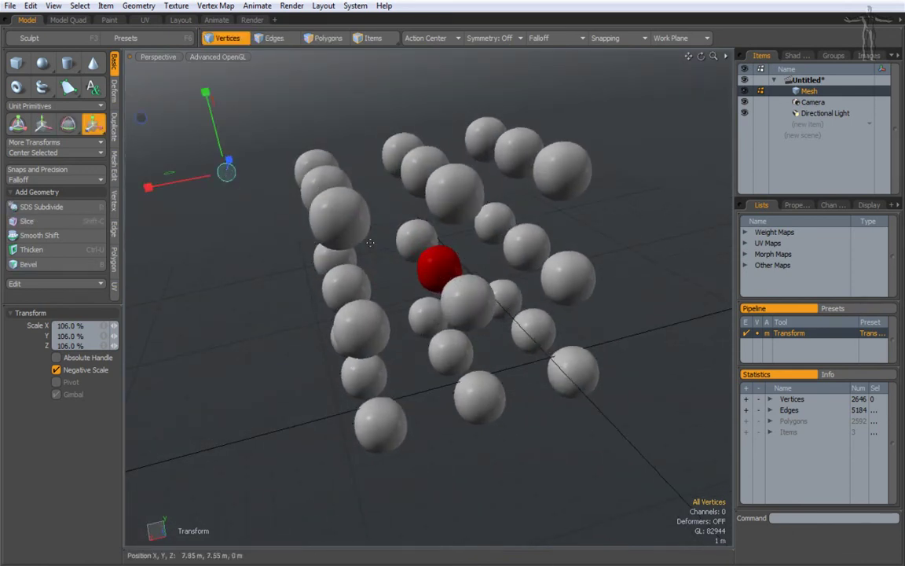
alt+scroll(373, 241, down, 3)
alt+drag(375, 238, 367, 211)
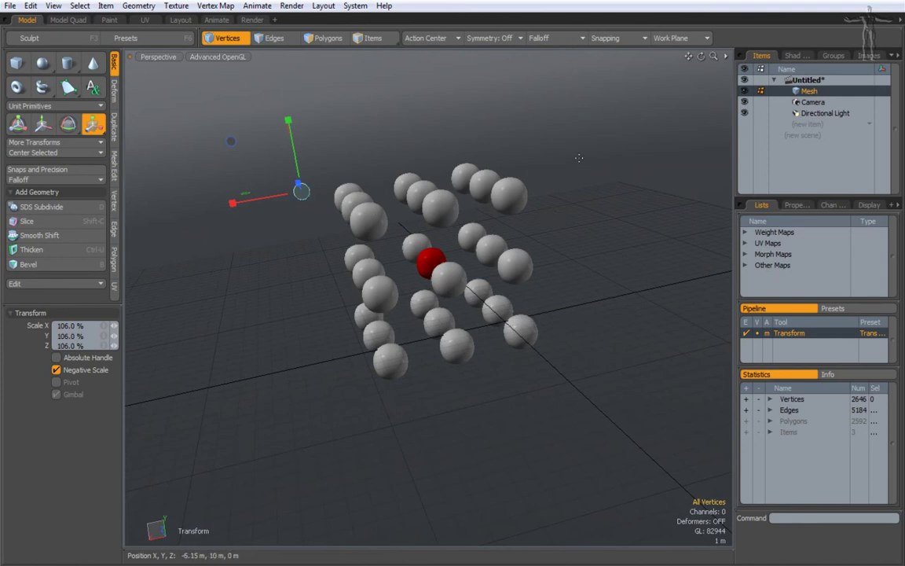
click(579, 185)
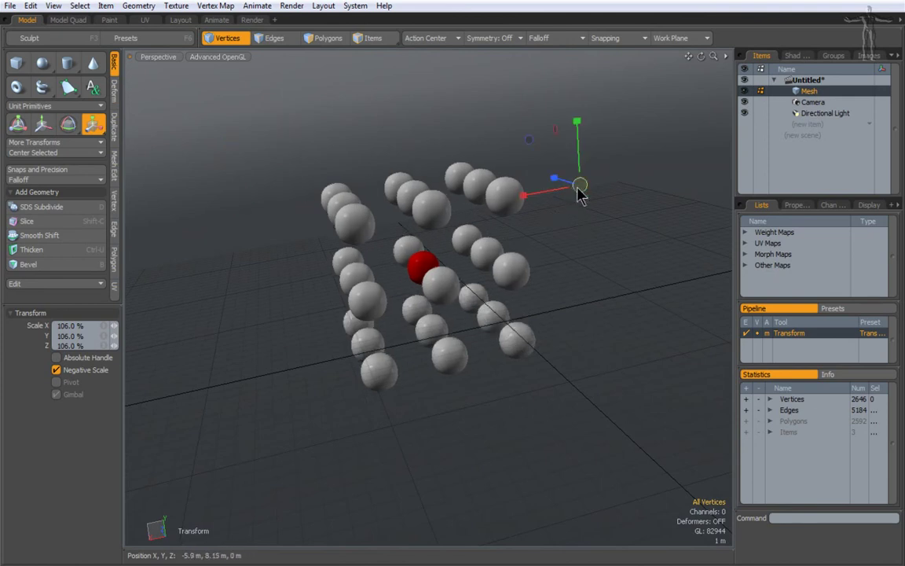
drag(527, 203, 582, 196)
key(q)
Select two polygons on top of the upper corner sphere, grow the selection three times and shrink it once
scroll(503, 183, up, 5)
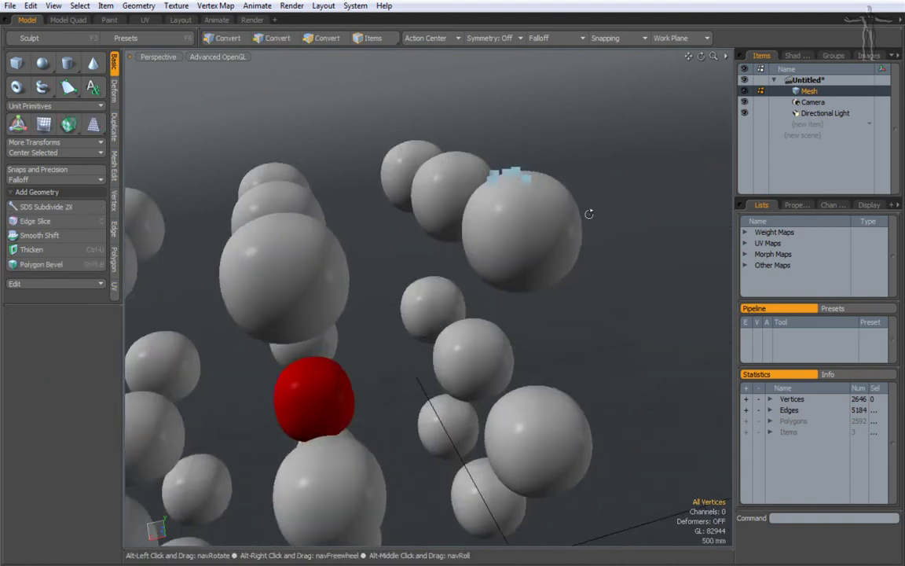
scroll(534, 188, up, 2)
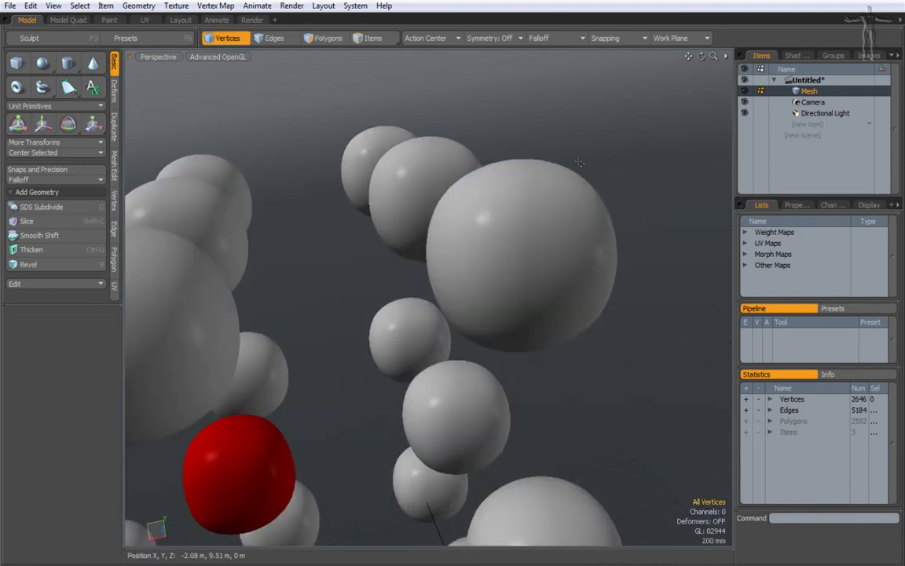
key(3)
click(511, 187)
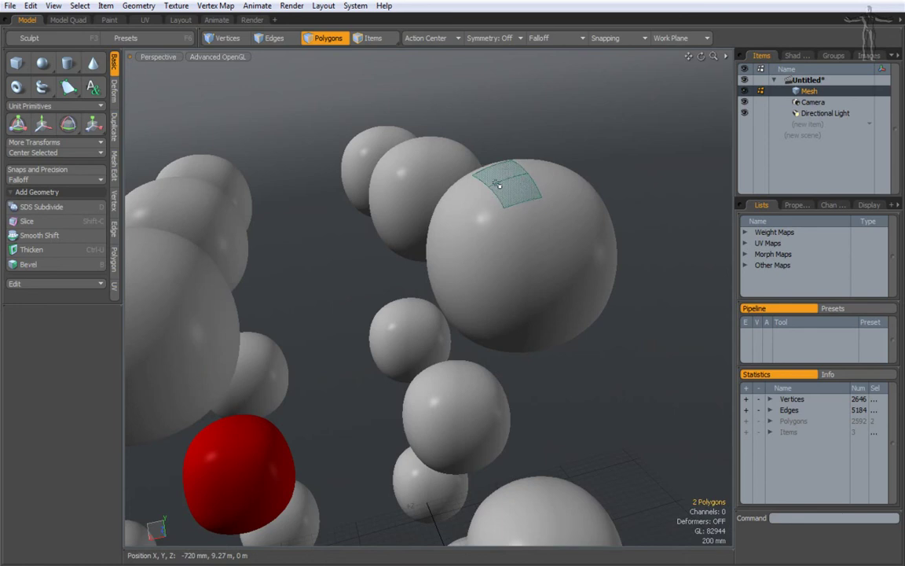
key(shift+Up)
key(shift+Up)
key(shift+Up)
mouse_move(495, 184)
alt+mouse_down()
mouse_move(516, 223)
mouse_move(517, 194)
mouse_move(530, 261)
alt+mouse_up()
key(shift+Down)
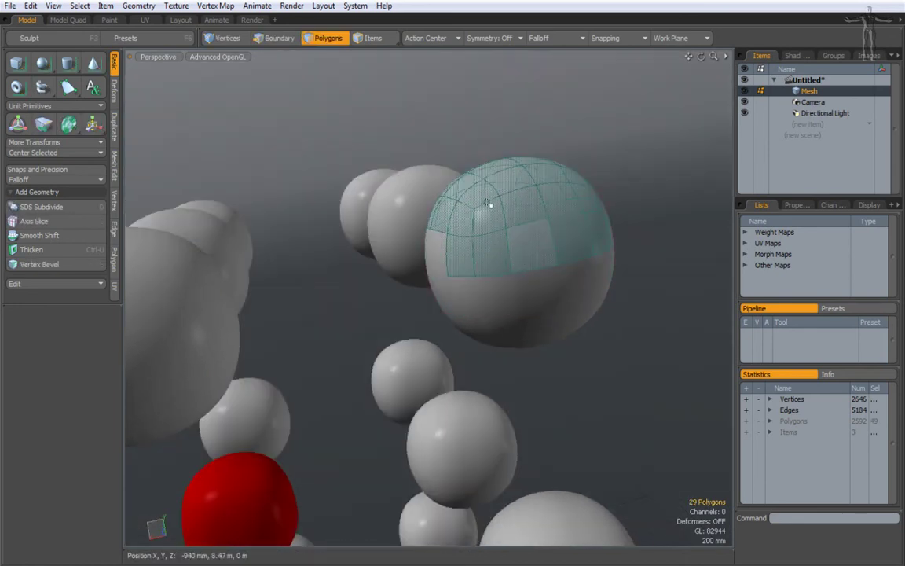
alt+drag(473, 188, 491, 232)
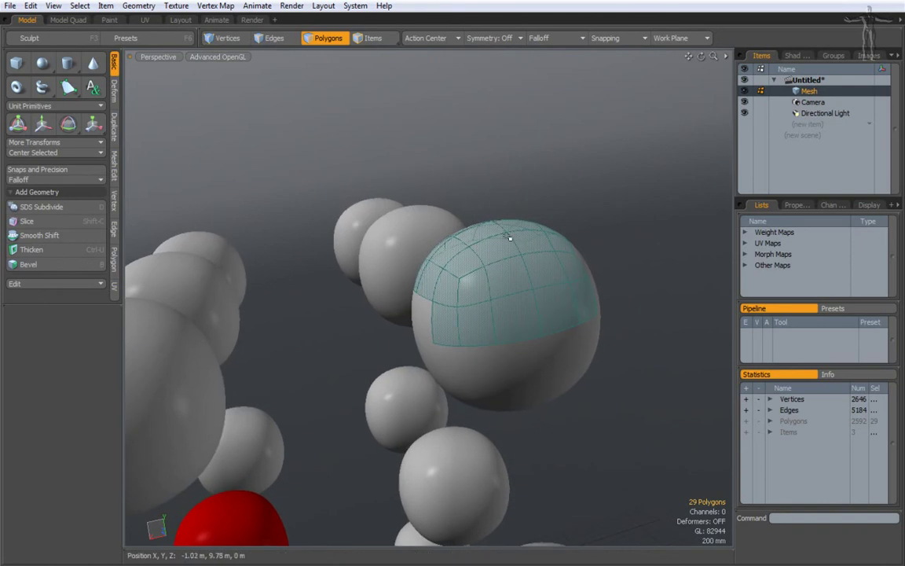
Try scaling the selected cap to 209% in Y about a centre placed just below it, and undo the stretch
key(y)
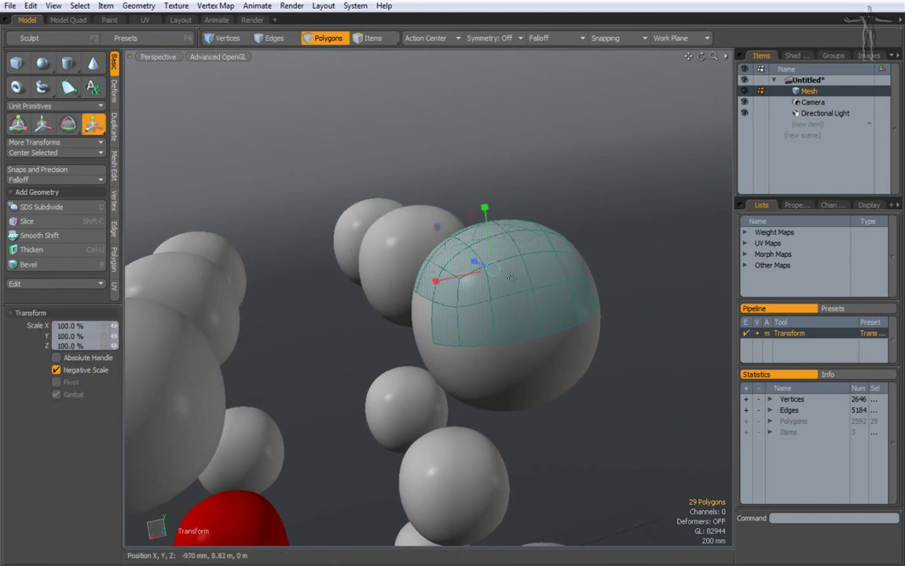
alt+drag(512, 278, 474, 335)
click(504, 335)
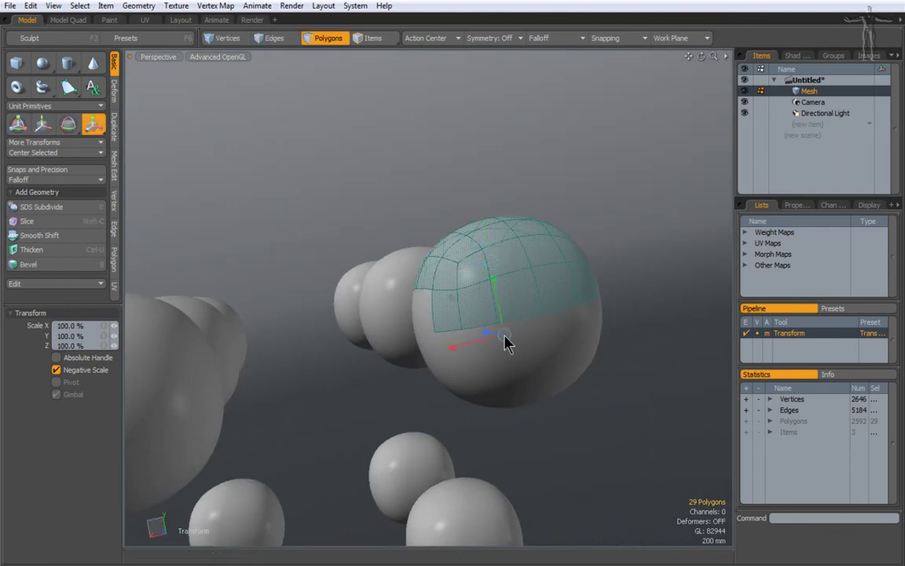
drag(494, 279, 481, 212)
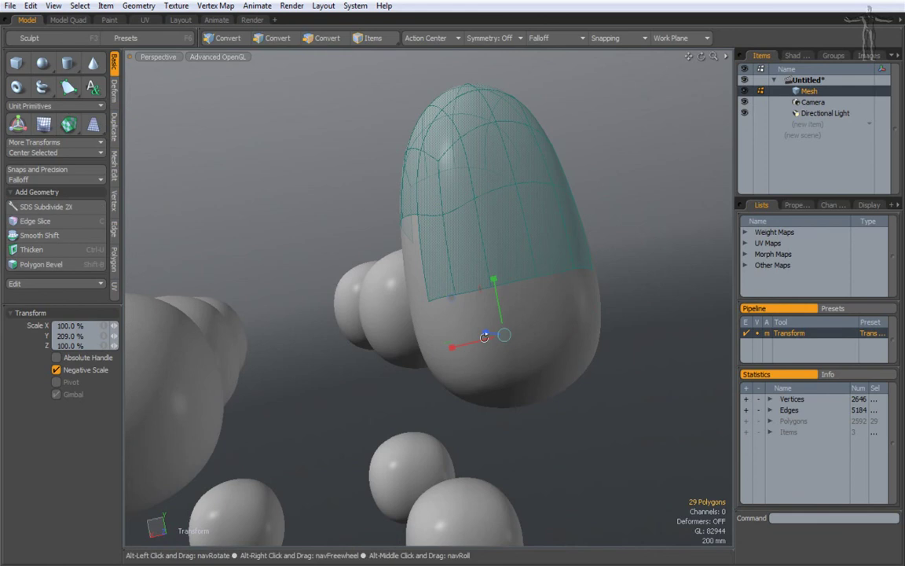
alt+drag(483, 333, 399, 313)
key(ctrl+z)
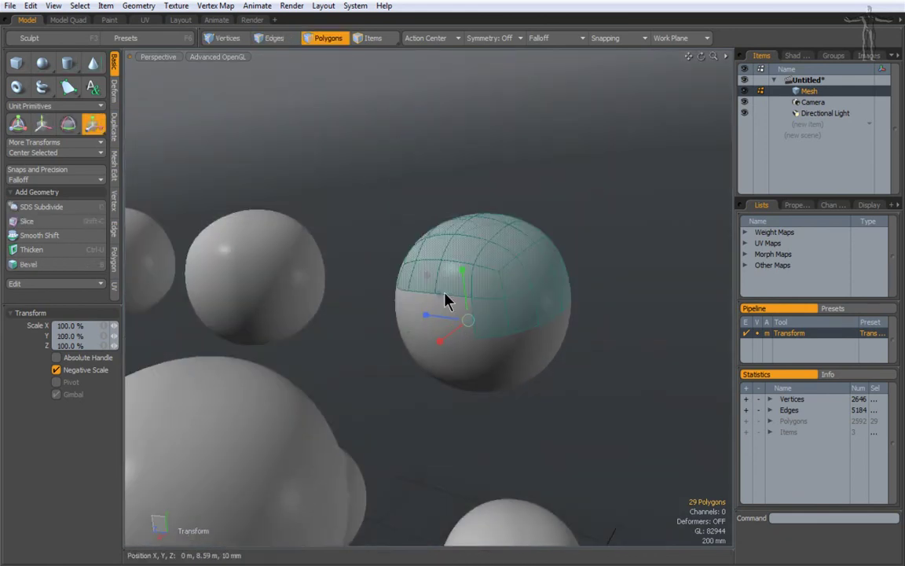
Drop the Scale tool and clear the polygon selection on the corner sphere
key(Escape)
key(Escape)
alt+drag(446, 234, 339, 387)
ctrl+alt+drag(459, 385, 422, 198)
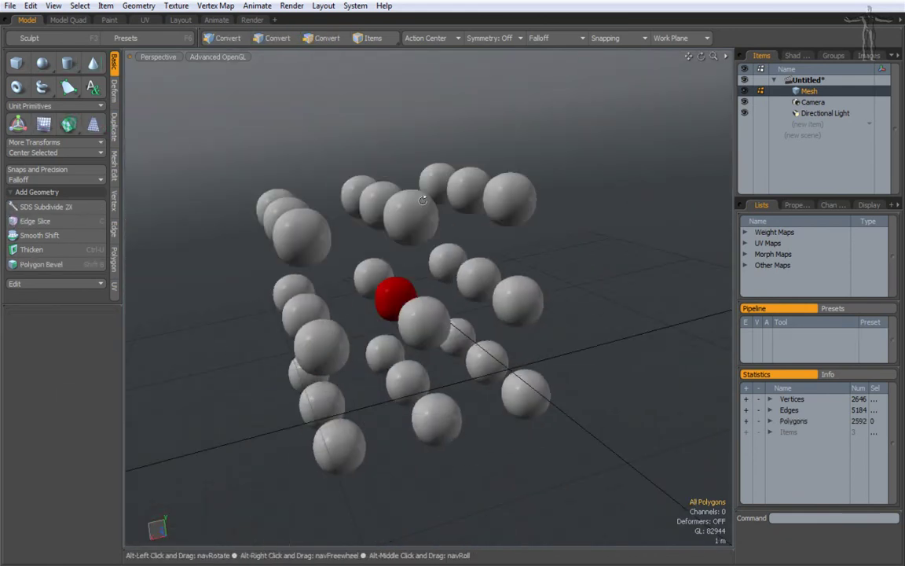
alt+drag(432, 300, 451, 328)
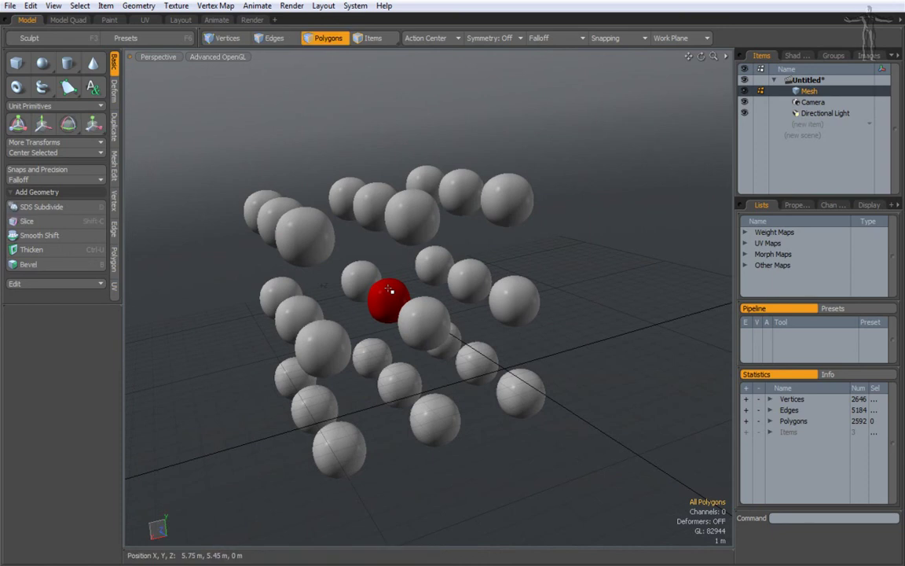
Select one whole top-row sphere and activate Scale on it, and drop the tool and the selection
double_click(412, 225)
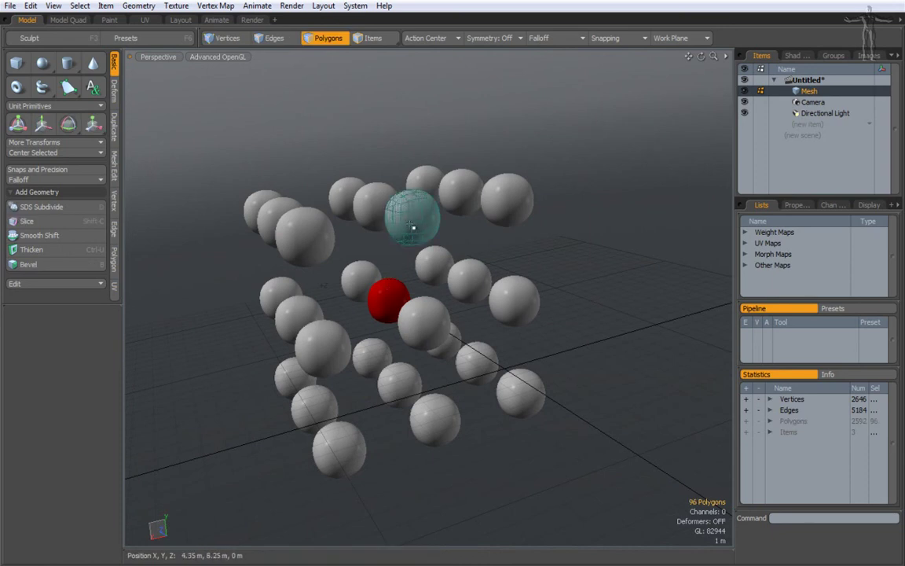
key(y)
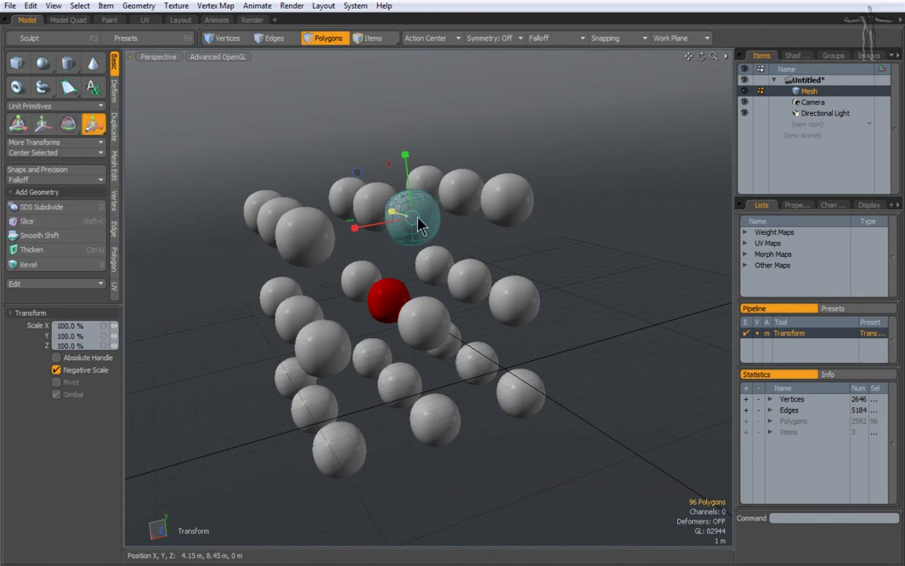
key(Escape)
key(Escape)
alt+drag(463, 294, 331, 294)
alt+scroll(472, 321, up, 3)
alt+drag(482, 334, 410, 343)
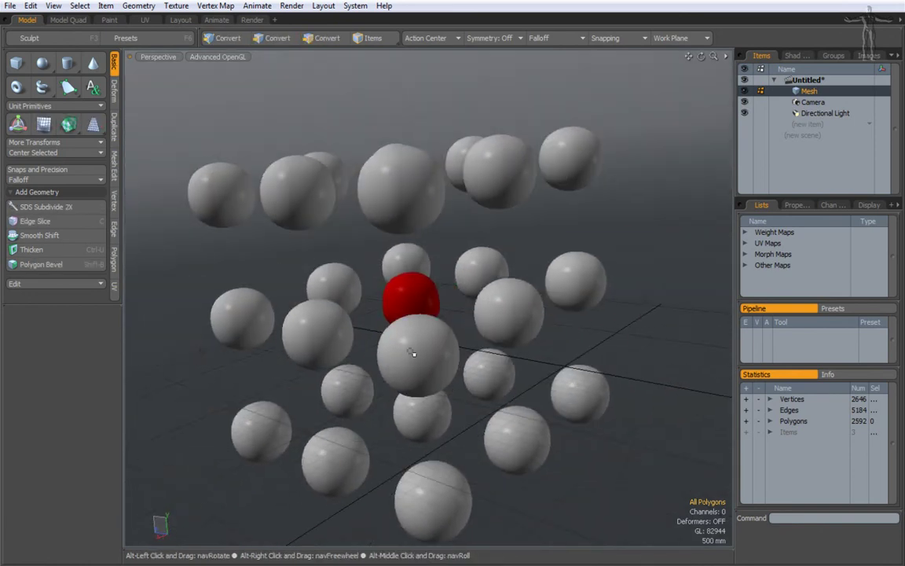
Set the Action Center to Local and activate Scale for the whole sphere array
click(425, 38)
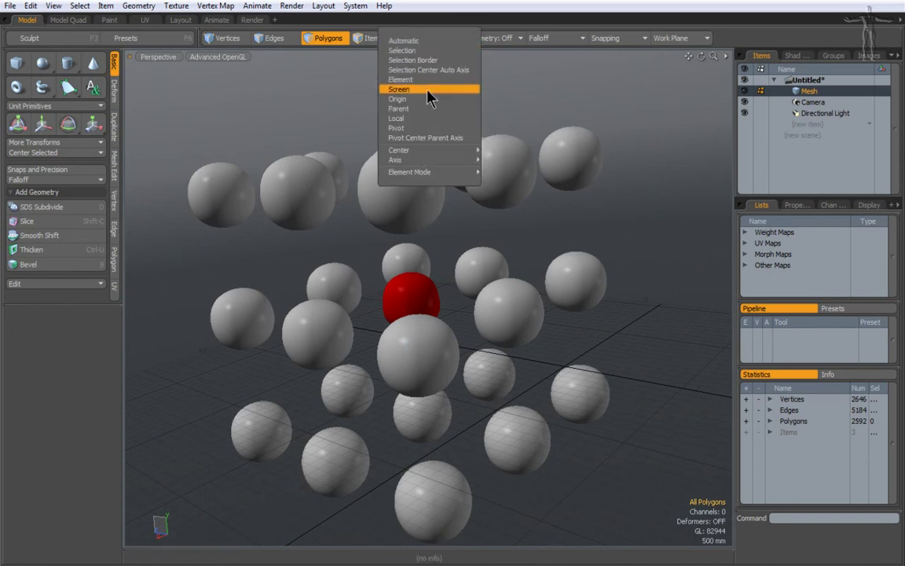
click(420, 117)
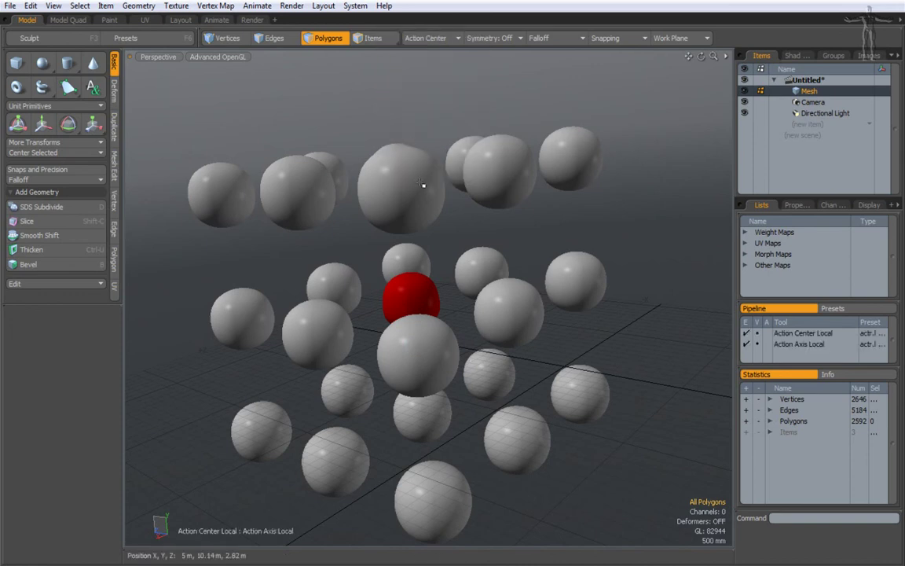
key(r)
alt+shift+drag(464, 335, 481, 276)
alt+shift+drag(480, 277, 402, 131)
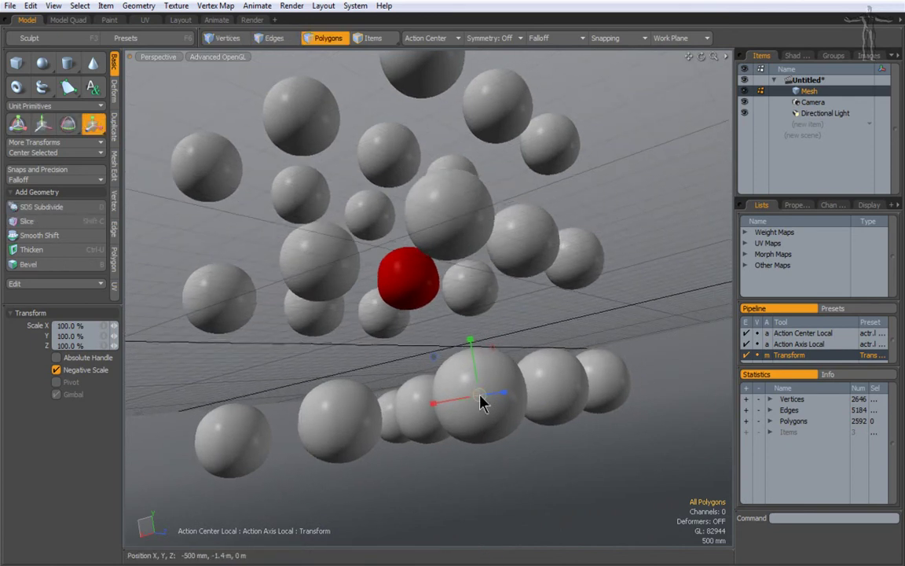
Scale all spheres about their own centres to 22.5%, enlarge them to 59%, and drop the Scale tool
drag(479, 394, 418, 394)
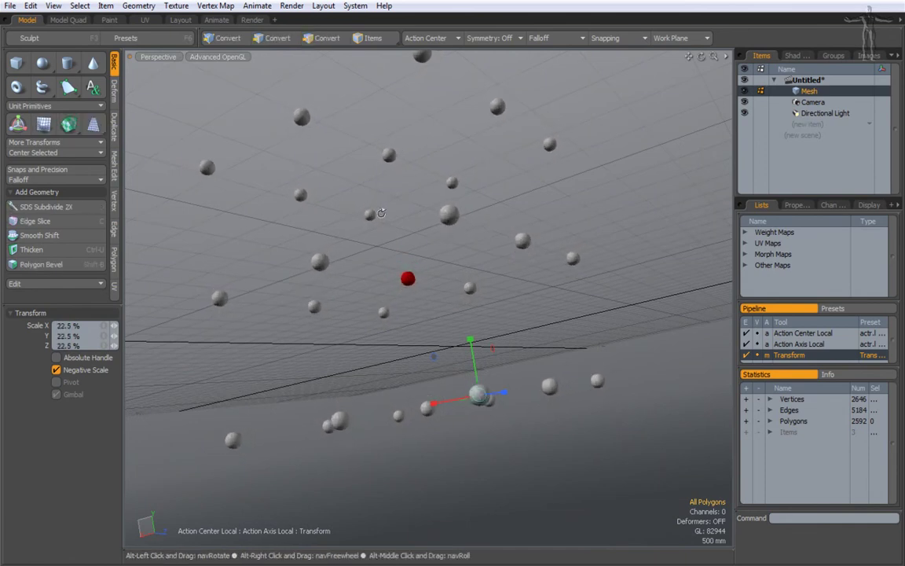
alt+drag(382, 210, 413, 254)
alt+drag(473, 269, 576, 396)
ctrl+alt+drag(470, 398, 573, 397)
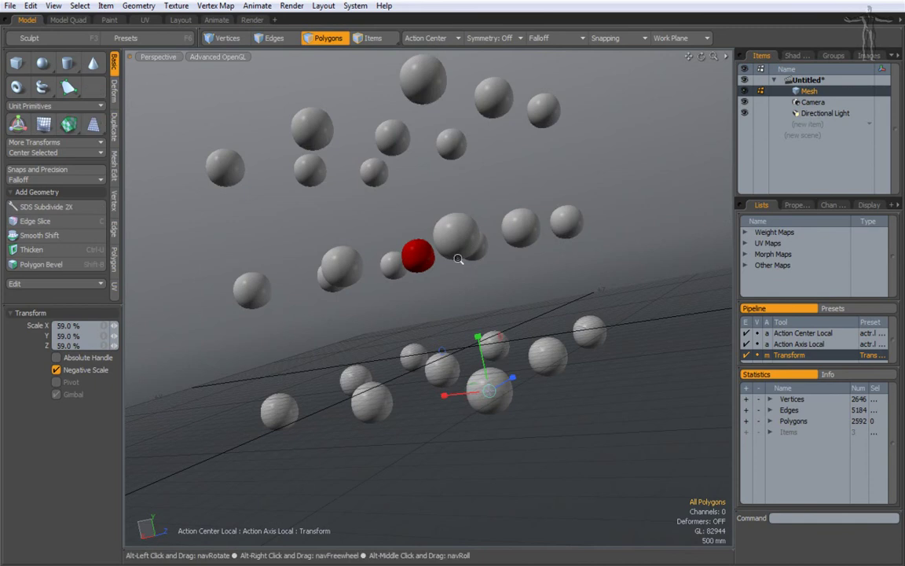
ctrl+alt+drag(460, 259, 531, 272)
alt+drag(522, 150, 514, 224)
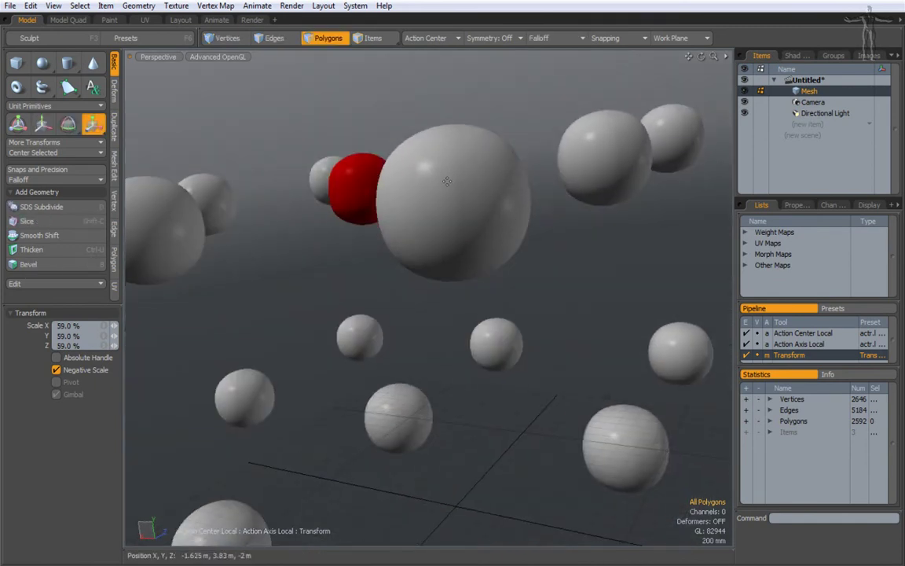
key(space)
Select three separate polygons, one above another, along the side of the large front sphere
click(436, 200)
alt+drag(435, 210, 363, 299)
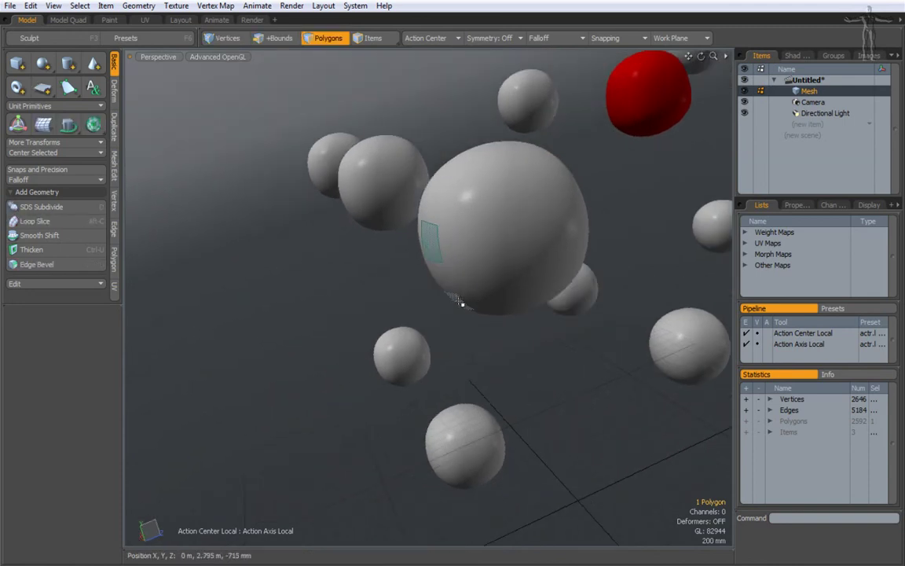
shift+click(447, 190)
alt+drag(426, 224, 334, 349)
Activate Move on the three polygons, turn off the Local Action Center, try moving them together, and undo the move
key(w)
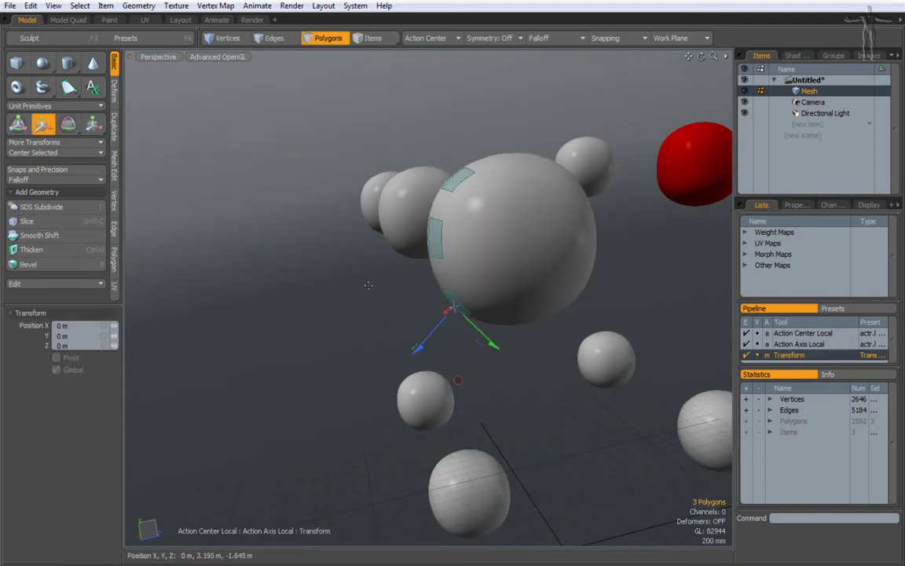
key(alt+a)
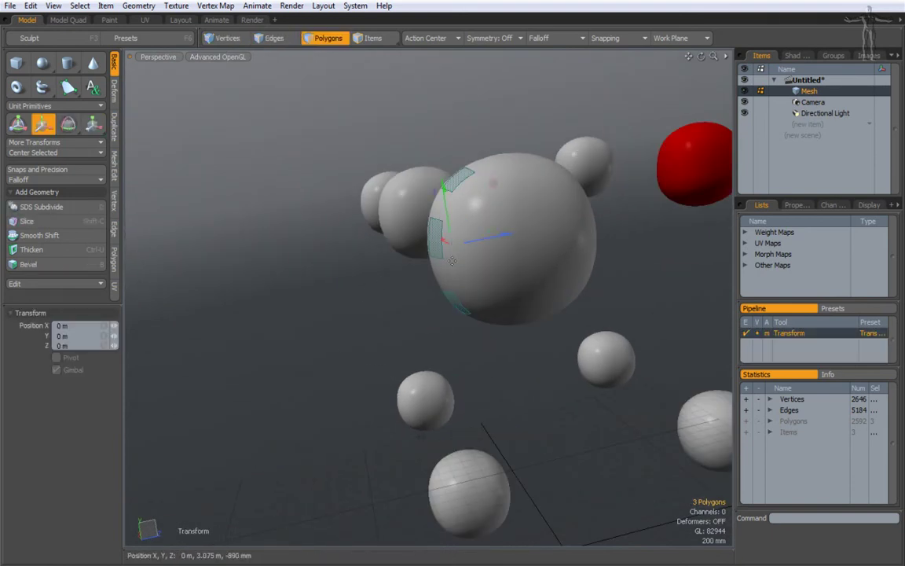
drag(485, 248, 372, 235)
key(ctrl+z)
key(ctrl+z)
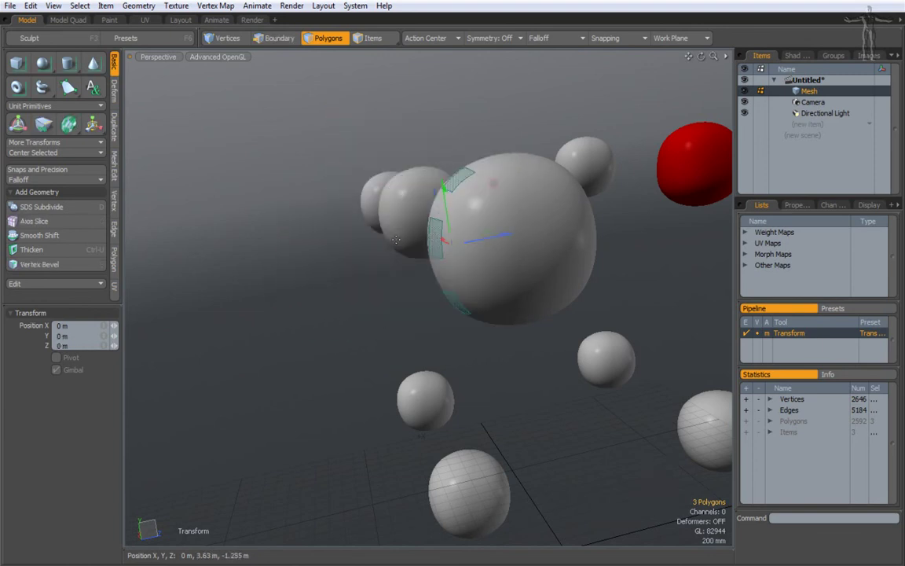
alt+drag(366, 272, 495, 271)
ctrl+alt+drag(430, 253, 555, 289)
alt+drag(482, 255, 343, 280)
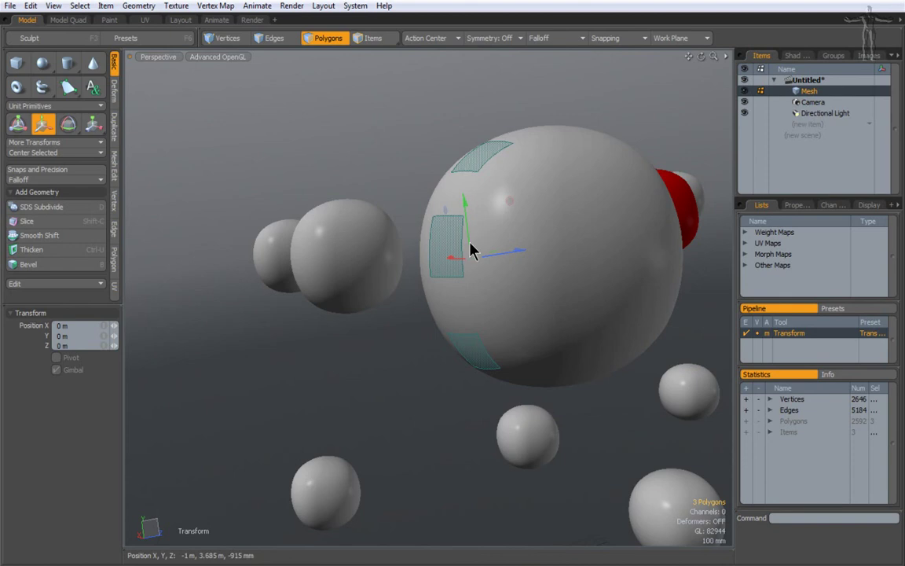
Drop the Move tool and replace the middle selected polygon with one on the opposite lower part of the large sphere
key(space)
ctrl+click(446, 238)
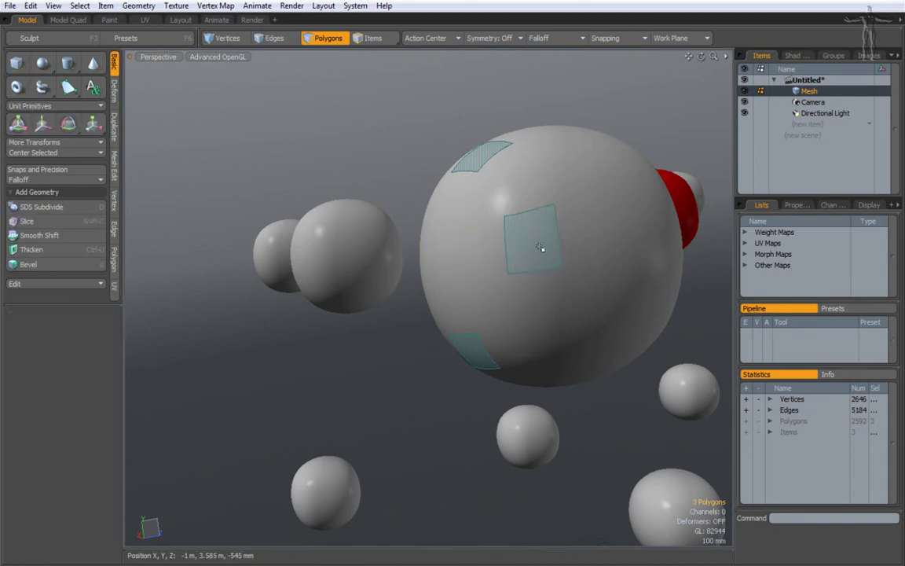
shift+click(600, 294)
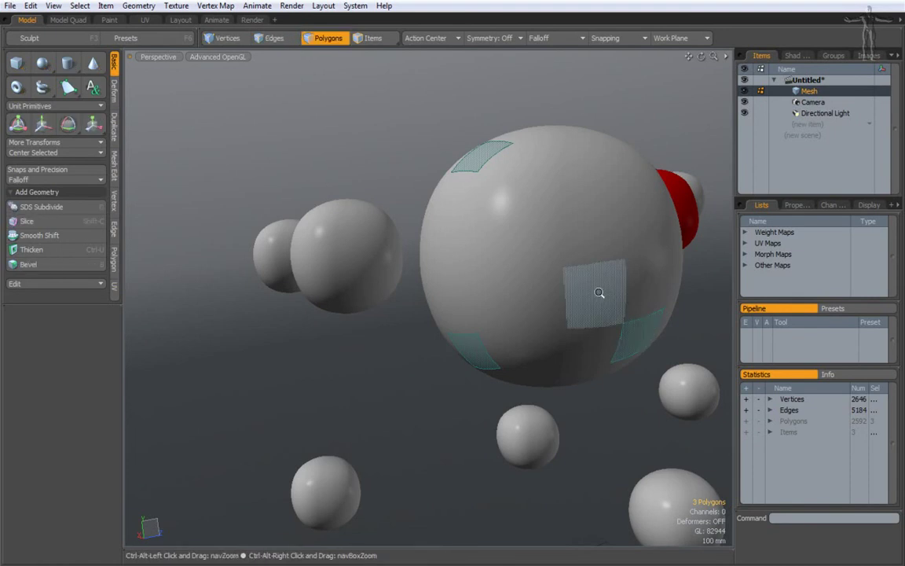
alt+drag(600, 295, 481, 312)
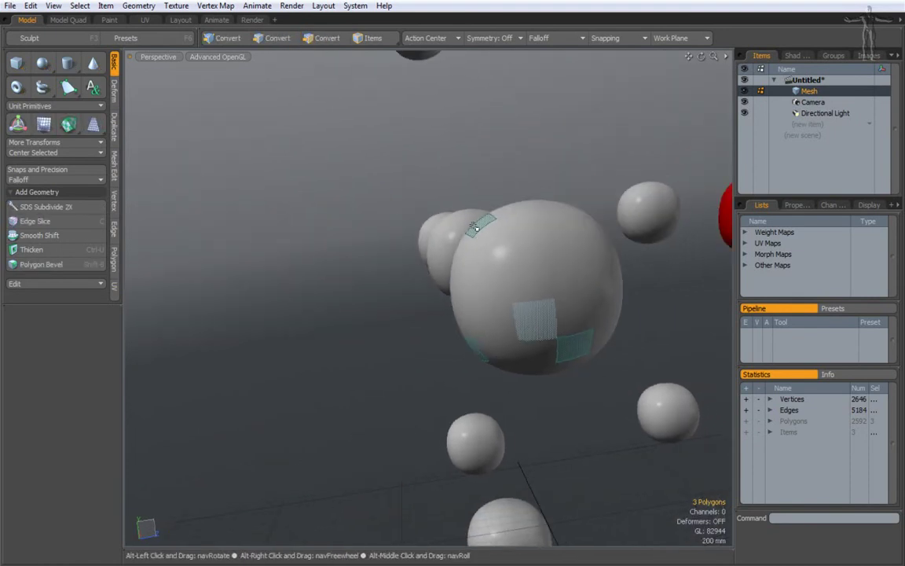
mouse_move(474, 226)
ctrl+alt+mouse_down()
mouse_move(488, 291)
mouse_move(534, 238)
mouse_move(501, 254)
mouse_move(487, 224)
ctrl+alt+mouse_up()
alt+drag(519, 265, 438, 209)
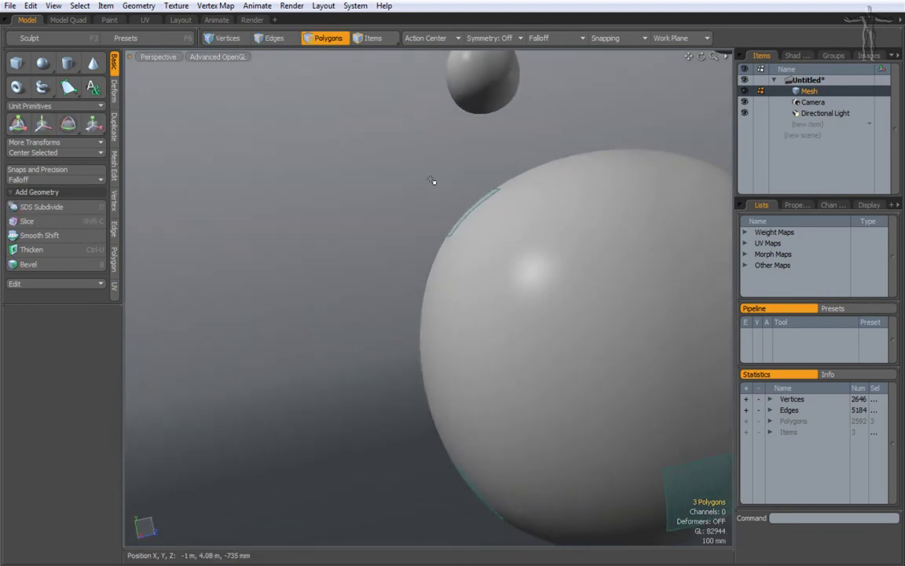
alt+drag(422, 156, 409, 232)
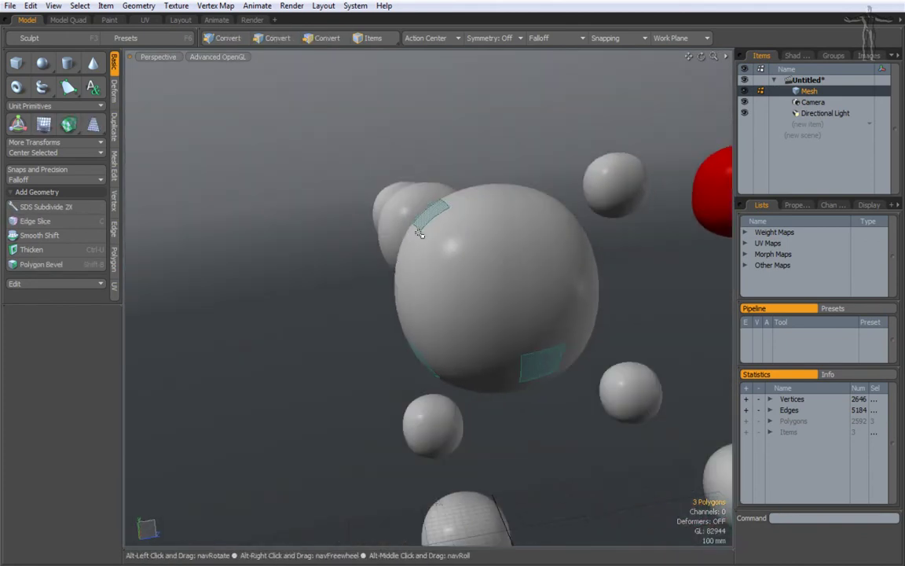
Activate Move on the three selected polygons with the Local Action Center, try moving each along its own axis, undo it, and drop the tool
key(w)
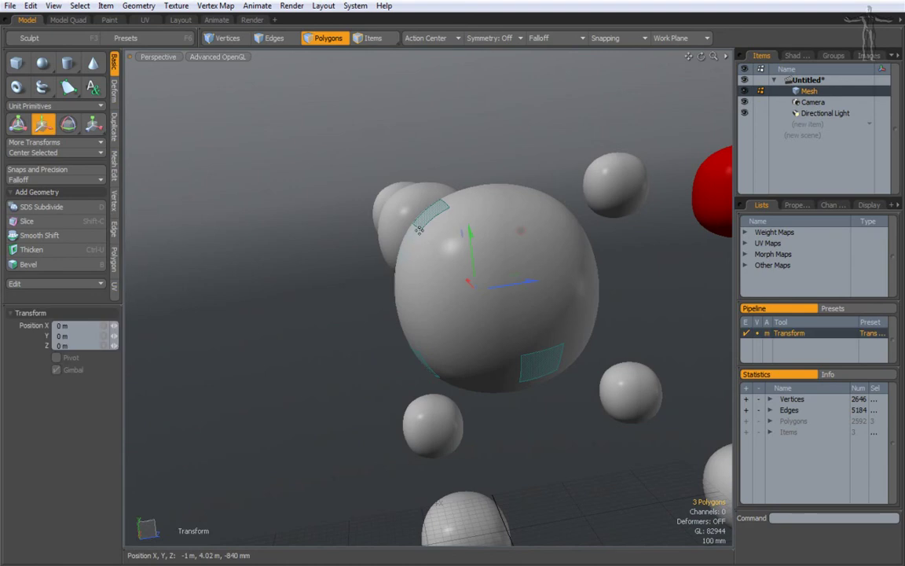
alt+drag(457, 272, 446, 321)
key(alt+a)
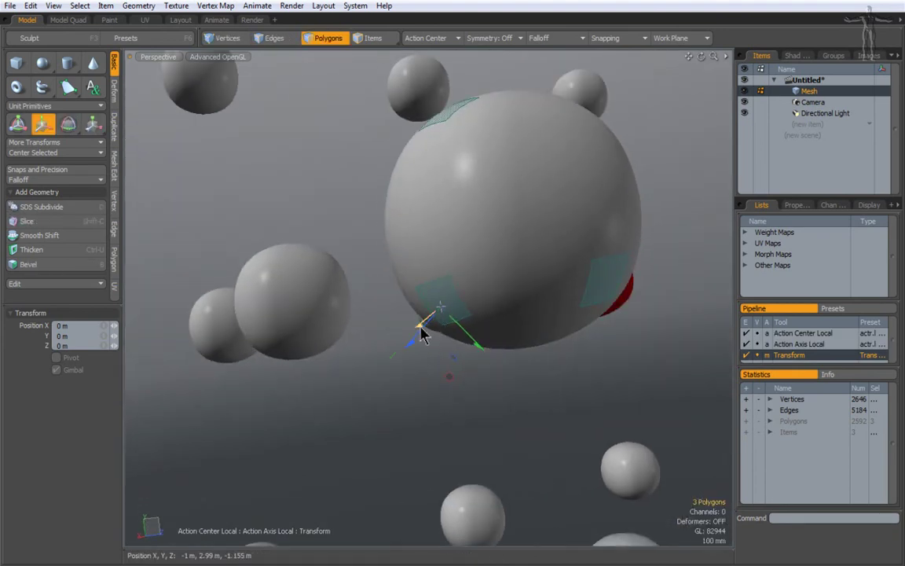
alt+drag(417, 346, 250, 486)
ctrl+alt+drag(424, 390, 535, 287)
key(ctrl+z)
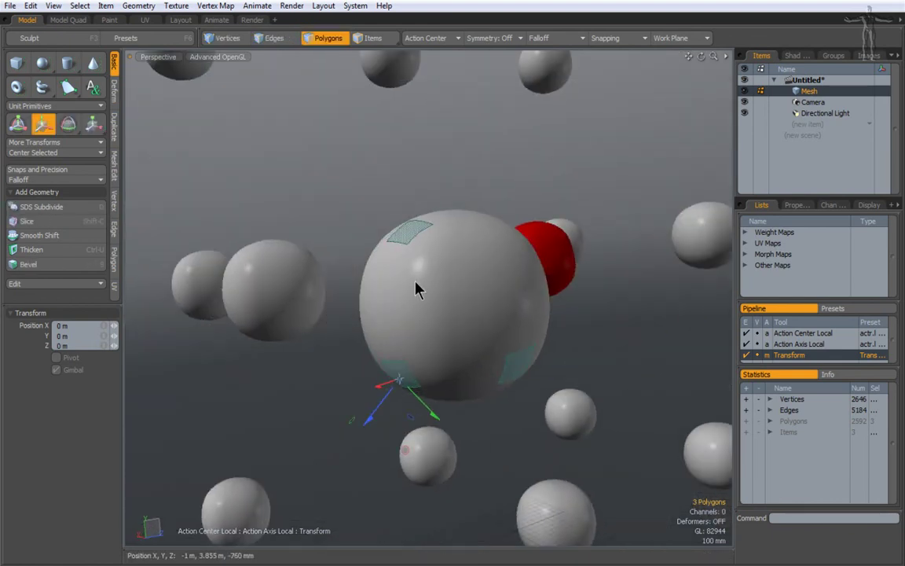
key(space)
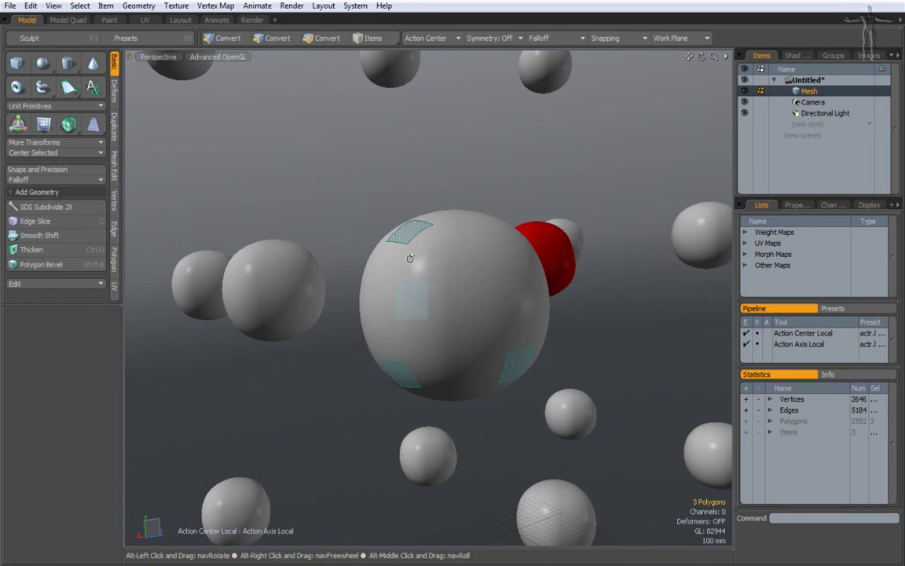
Turn off the Local Action Center, try moving the three polygons together about -995 mm in X and -895 mm in Z, and undo it
alt+drag(415, 303, 436, 238)
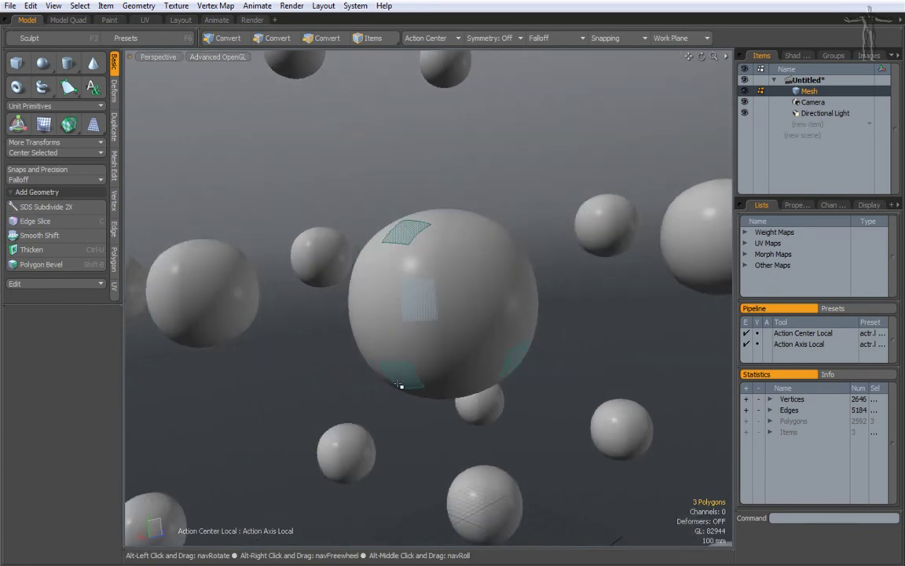
alt+drag(420, 379, 317, 372)
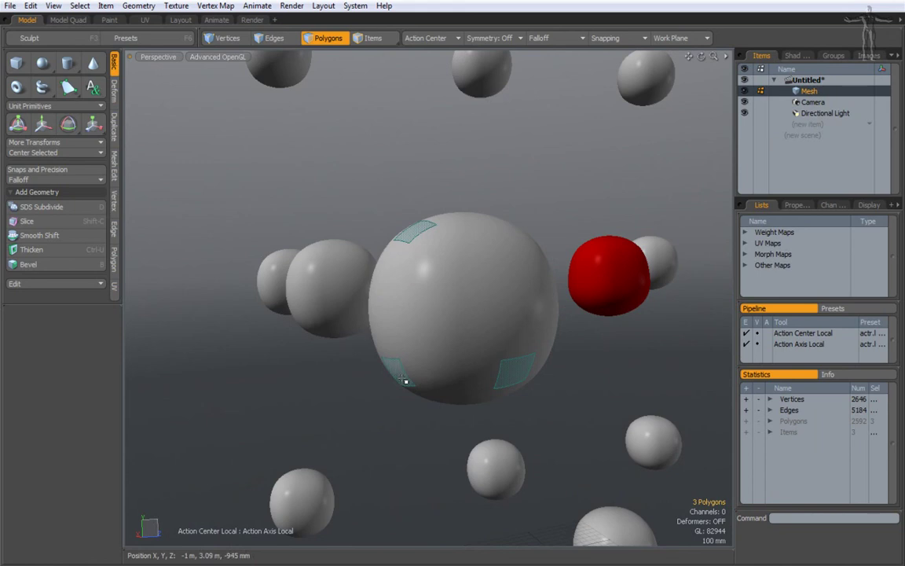
key(Escape)
alt+drag(441, 322, 252, 381)
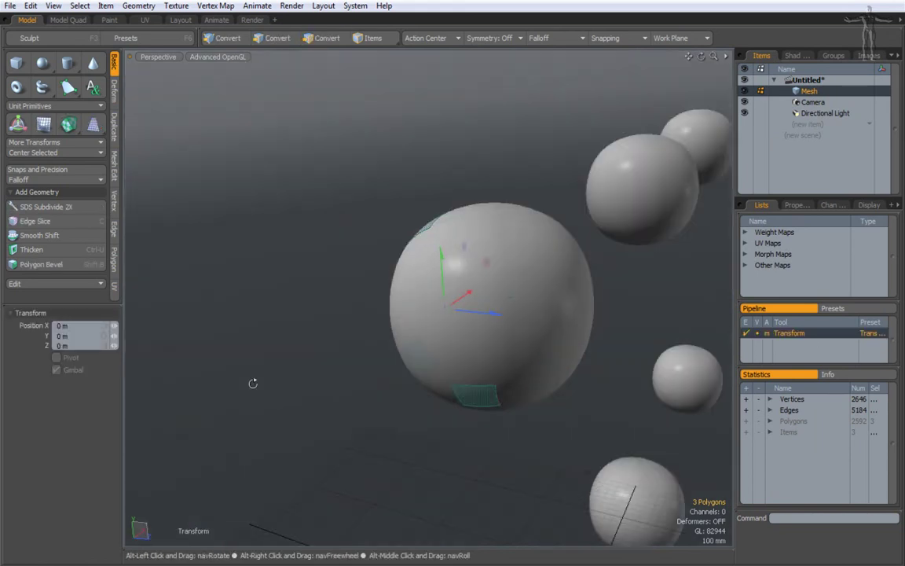
drag(513, 301, 249, 401)
drag(297, 378, 373, 312)
alt+drag(373, 313, 460, 291)
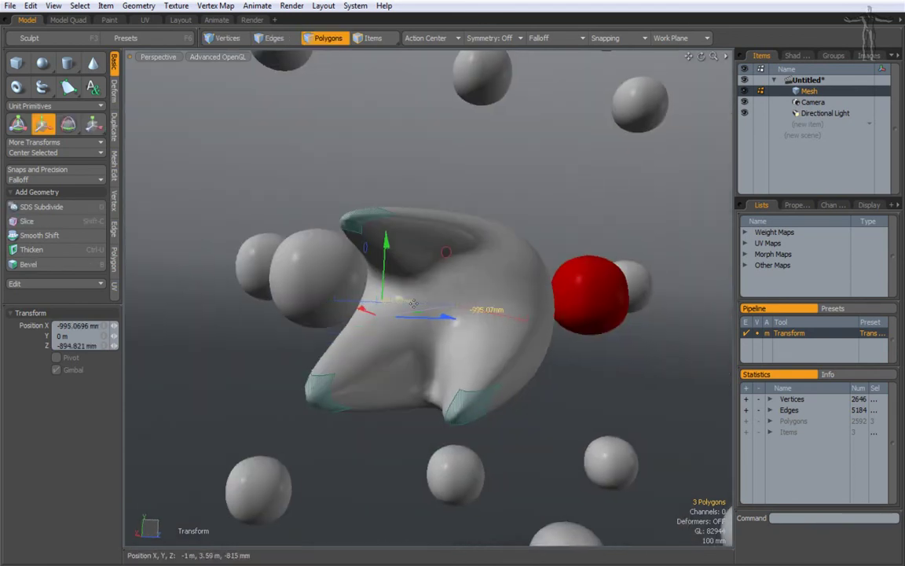
key(ctrl+z)
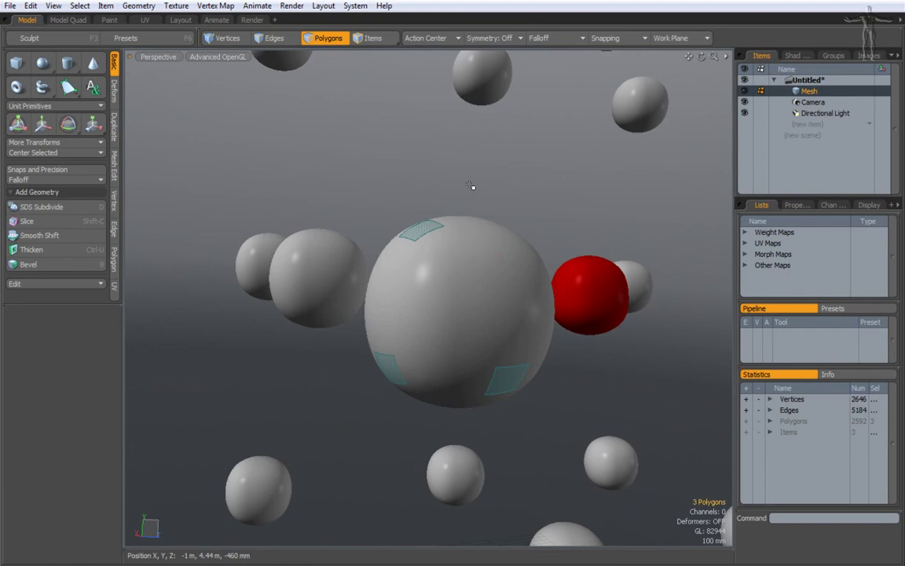
Clear the polygon selection and bring the whole sphere array into view
ctrl+alt+drag(437, 250, 330, 290)
alt+drag(330, 290, 366, 309)
alt+shift+drag(496, 269, 374, 240)
ctrl+alt+drag(464, 345, 485, 368)
alt+shift+drag(438, 282, 446, 305)
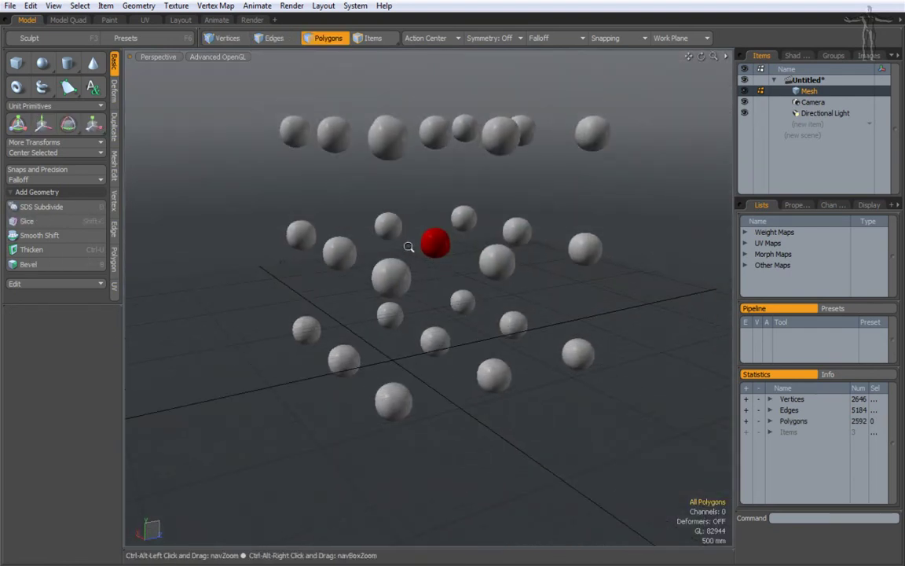
ctrl+alt+drag(408, 247, 466, 396)
alt+shift+drag(462, 307, 513, 342)
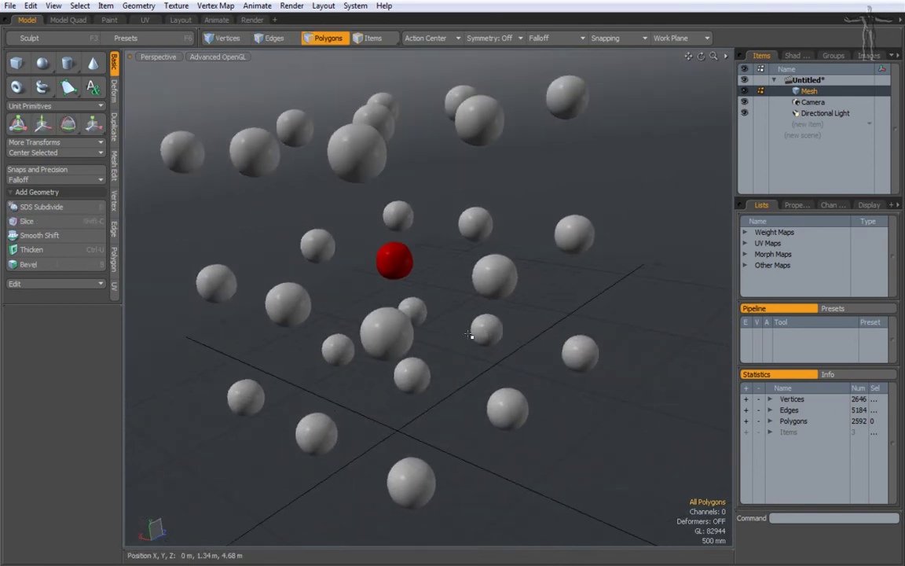